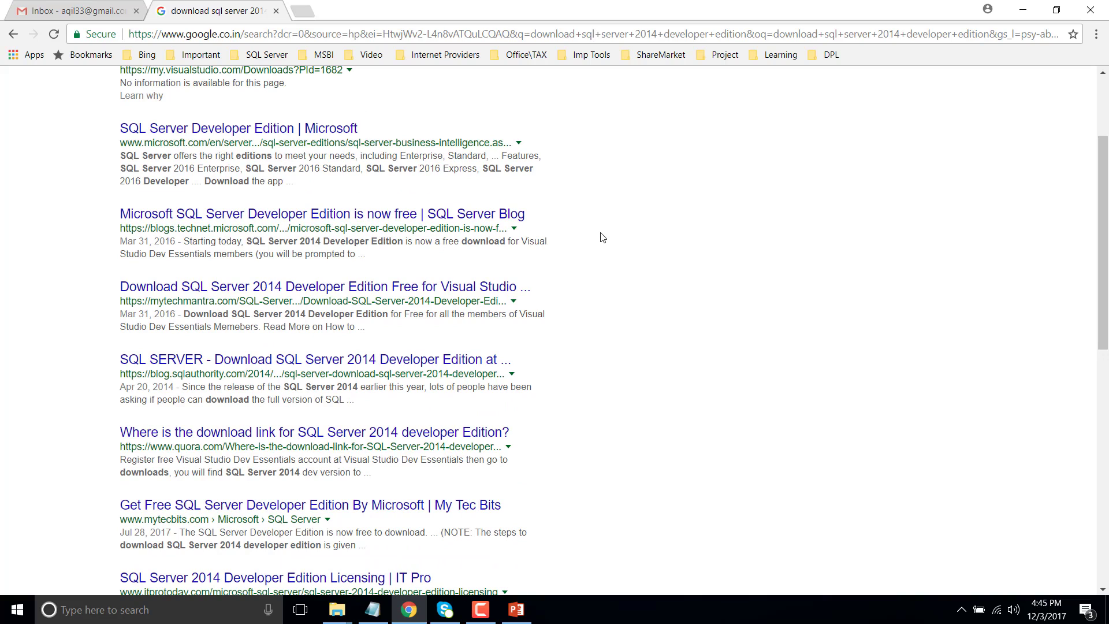
Scroll the 'download sql server 2014 developer edition' Google results back to the top
{"action": "scroll", "coordinate": [603, 238], "scroll_direction": "up", "scroll_amount": 1}
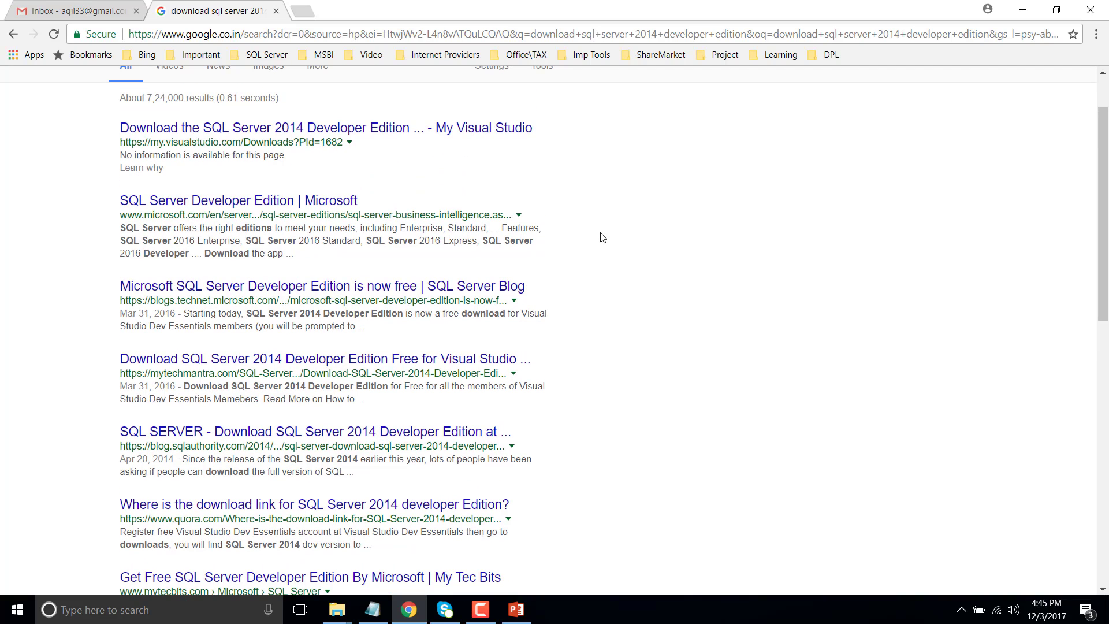
{"action": "scroll", "coordinate": [603, 238], "scroll_direction": "up", "scroll_amount": 1}
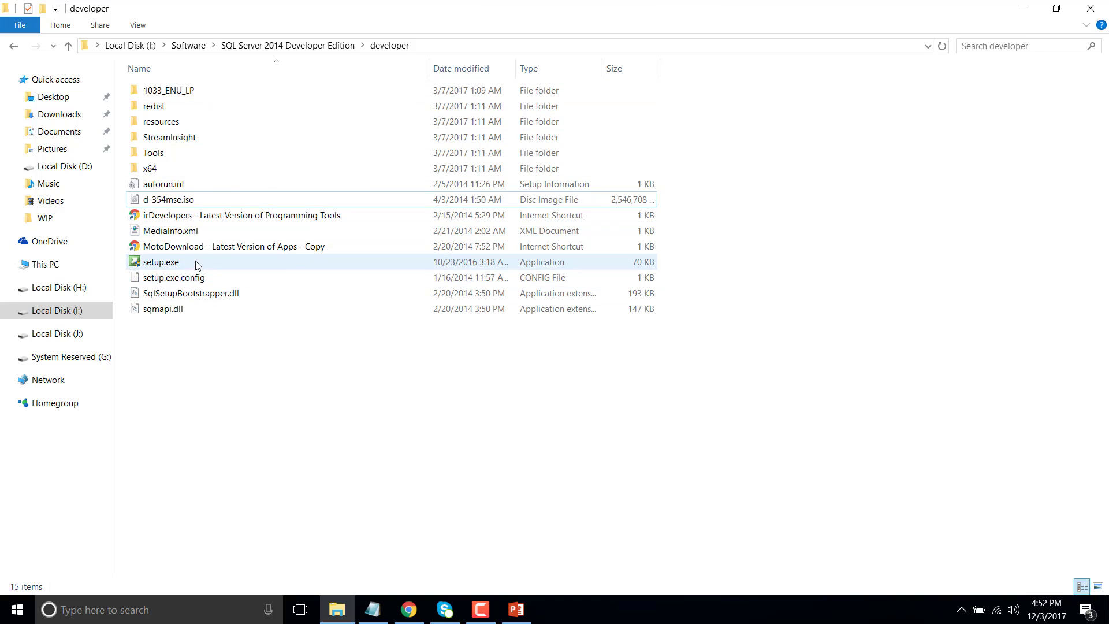
Run setup.exe from the developer installer folder as administrator, then minimize Explorer
{"action": "right_click", "coordinate": [174, 266]}
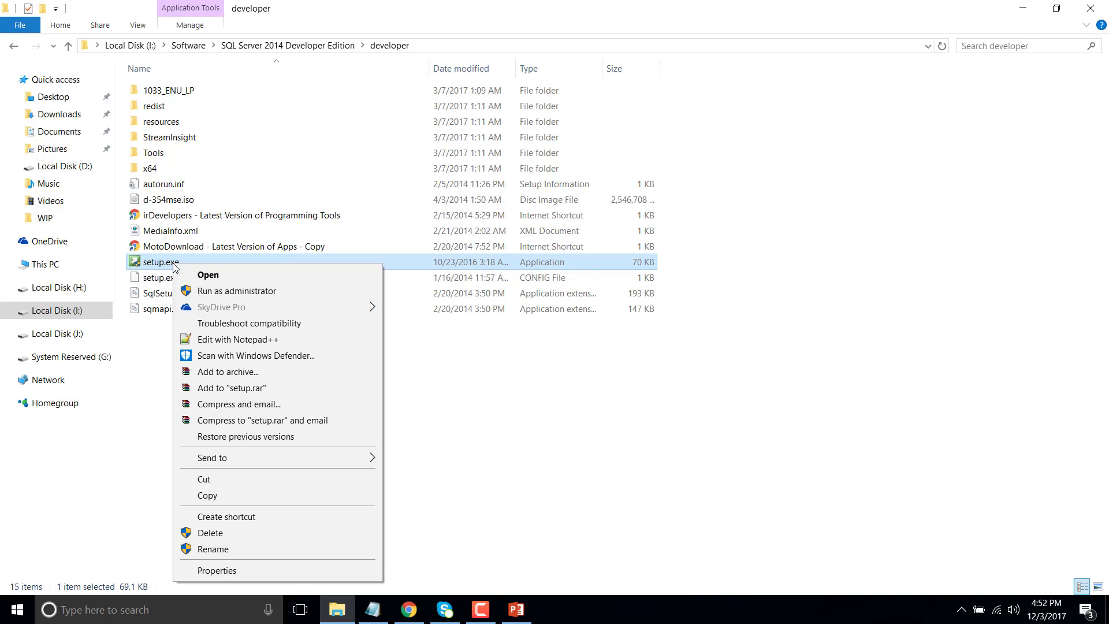
{"action": "left_click", "coordinate": [213, 293]}
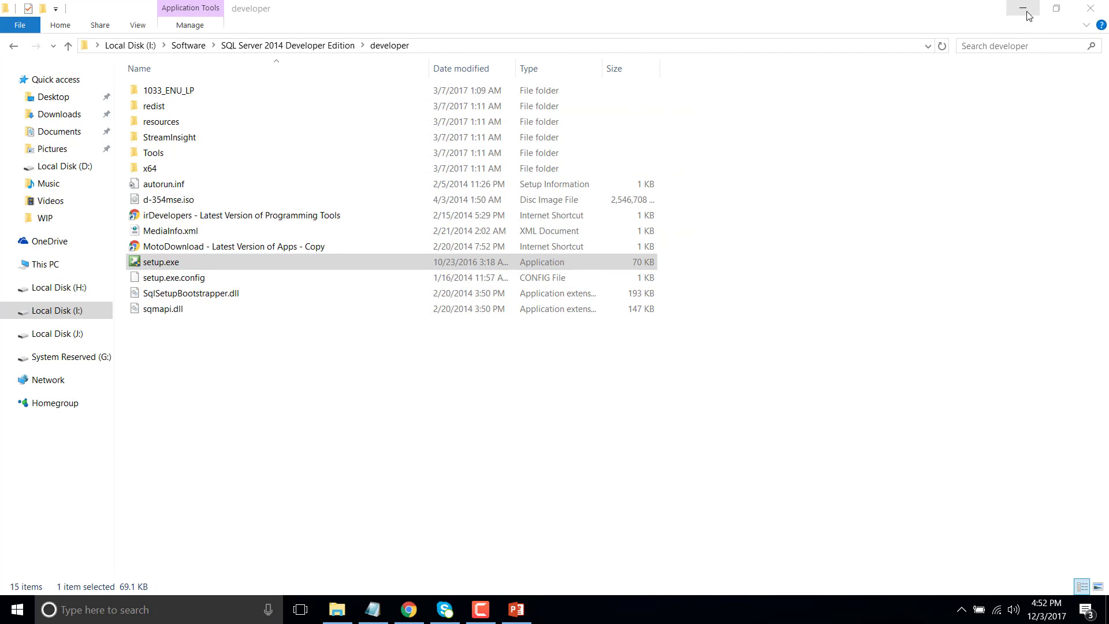
{"action": "left_click", "coordinate": [1024, 9]}
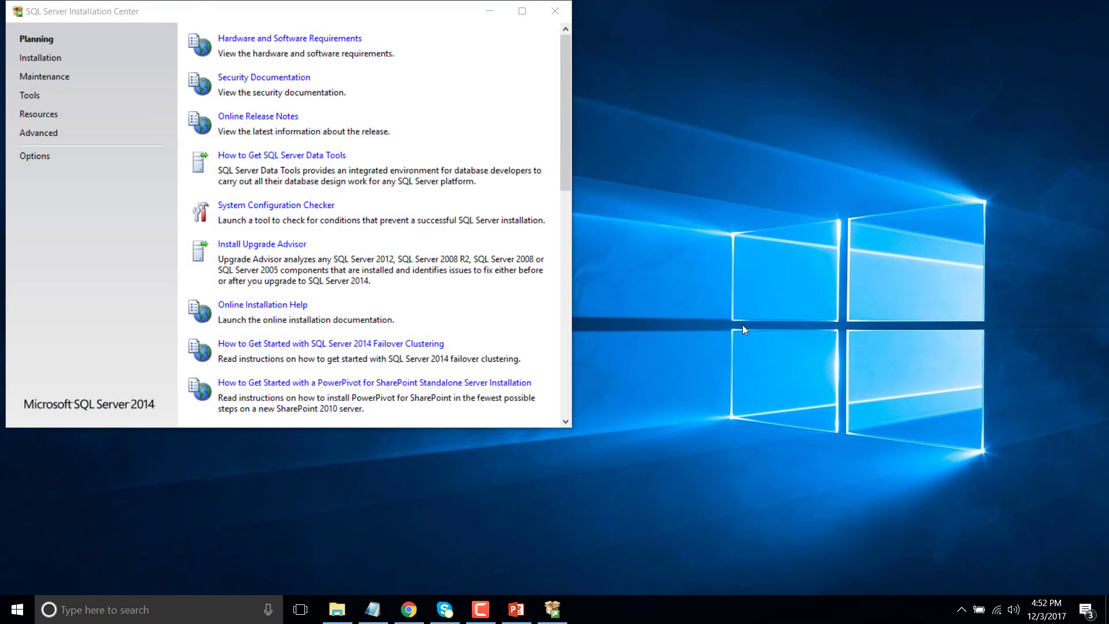
Maximize the Installation Center and choose 'New SQL Server stand-alone installation or add features'
{"action": "left_click", "coordinate": [522, 11]}
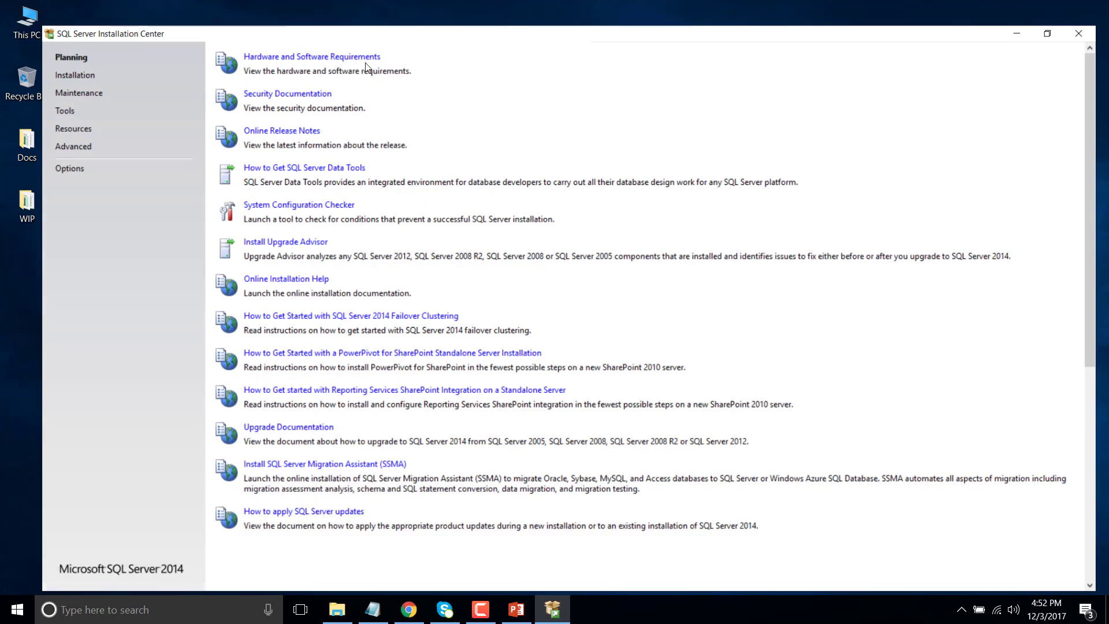
{"action": "left_click", "coordinate": [35, 52]}
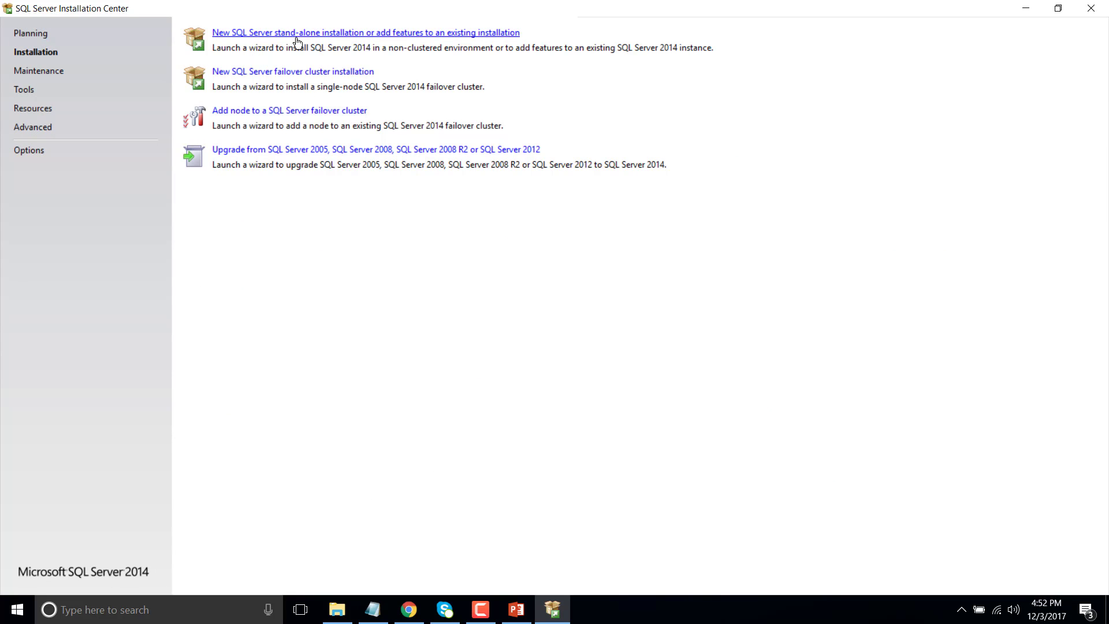
{"action": "left_click", "coordinate": [339, 33]}
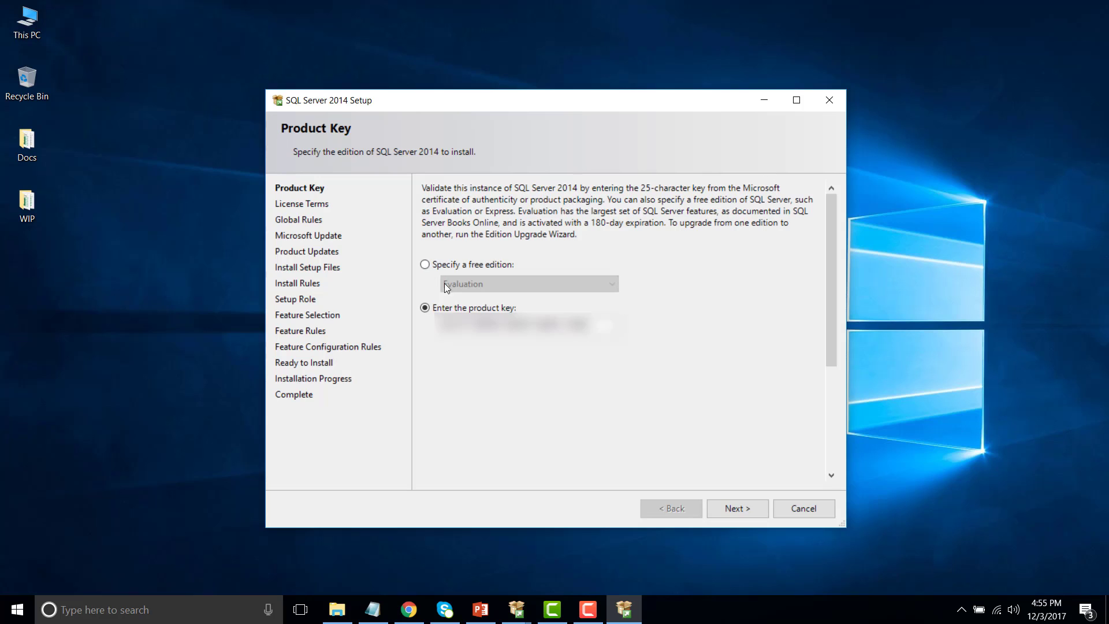
Keep 'Enter the product key' selected, continue, maximize Setup and accept the license terms
{"action": "left_click", "coordinate": [425, 265]}
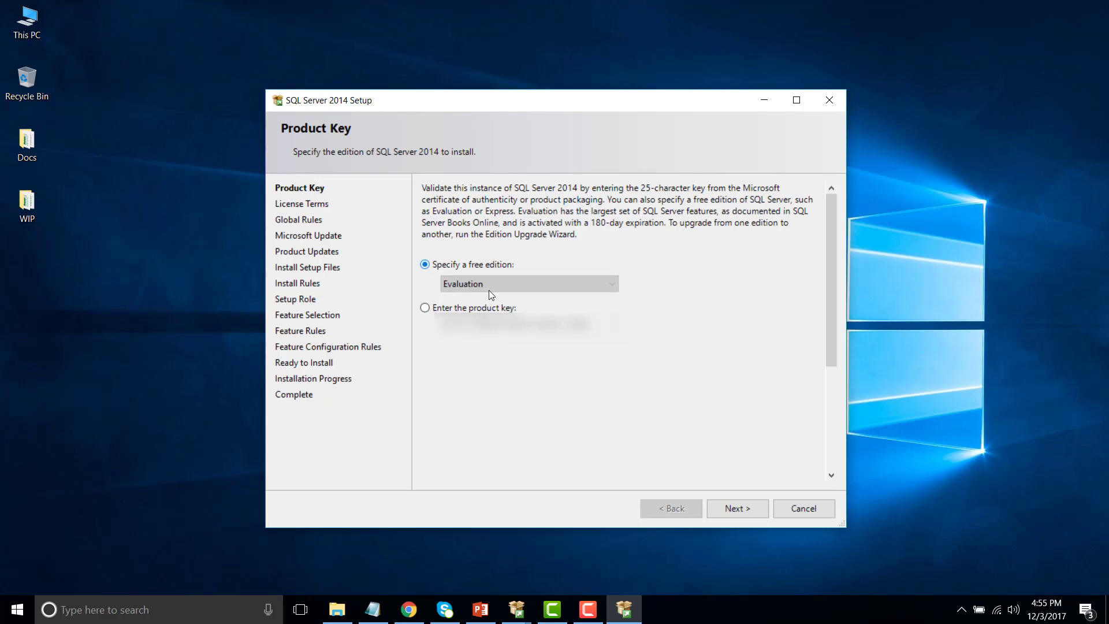
{"action": "left_click", "coordinate": [425, 307]}
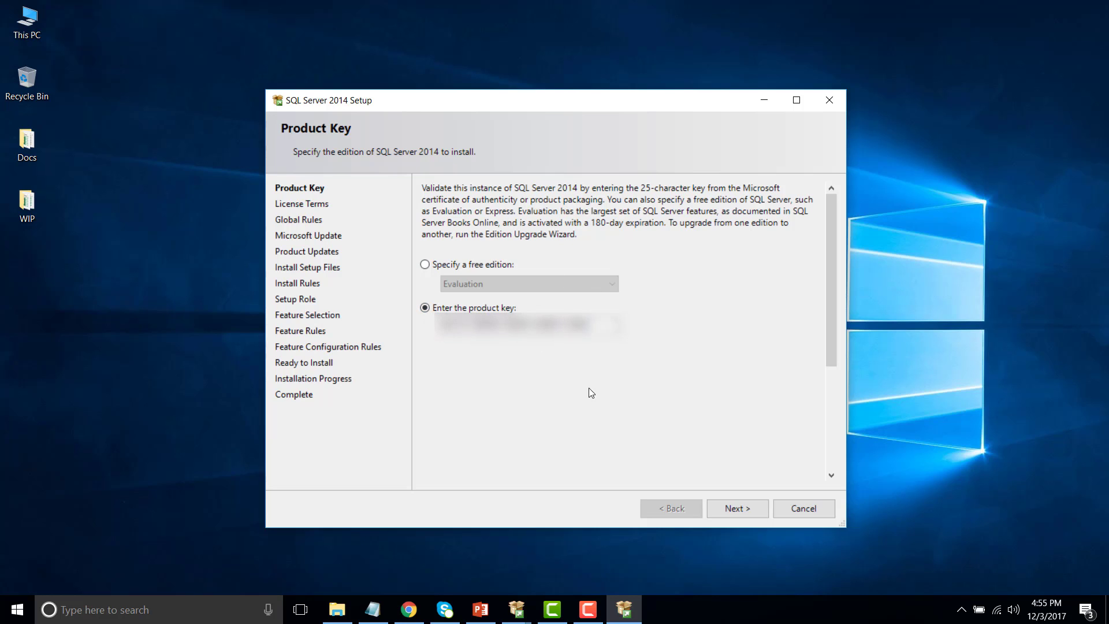
{"action": "left_click", "coordinate": [736, 508]}
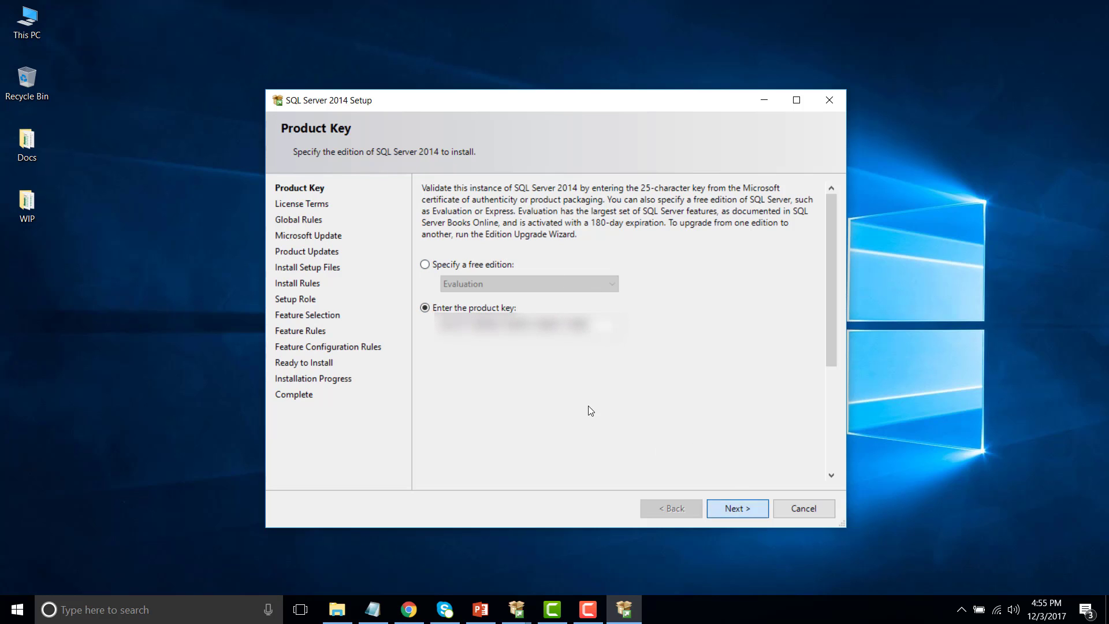
{"action": "left_click", "coordinate": [796, 100]}
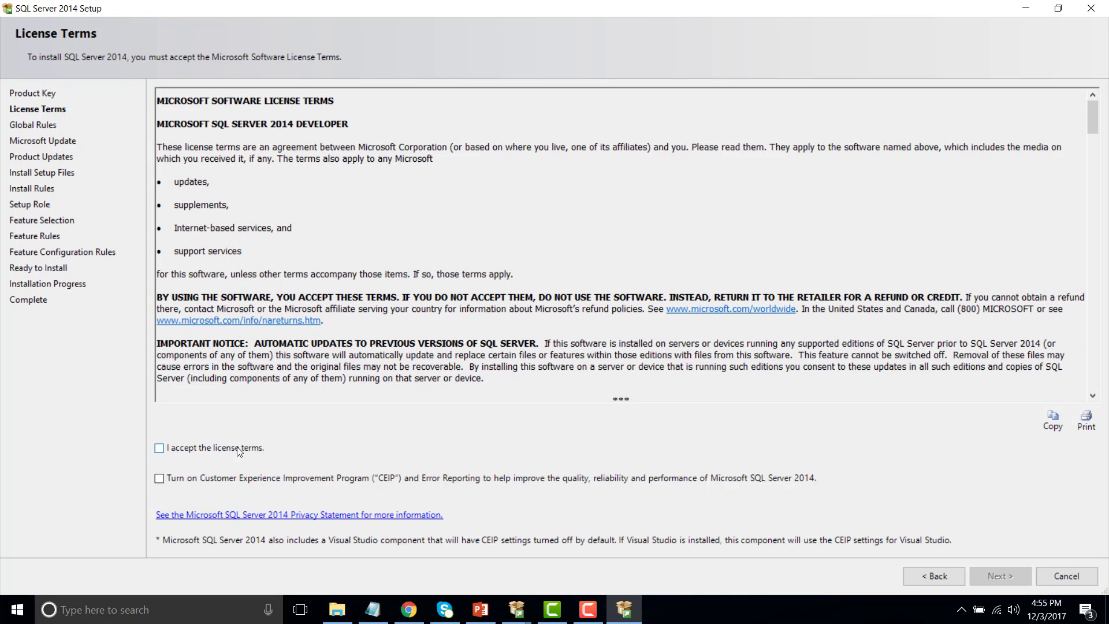
{"action": "left_click", "coordinate": [220, 449]}
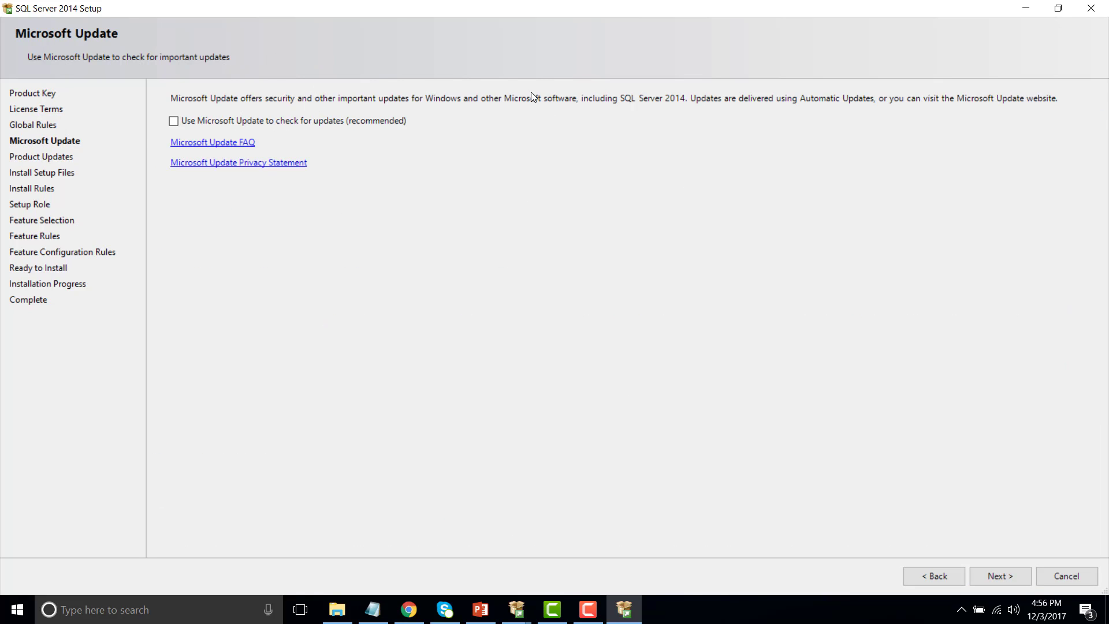
Continue past Microsoft Update, the Product Updates error and the Install Rules check
{"action": "left_click", "coordinate": [996, 576]}
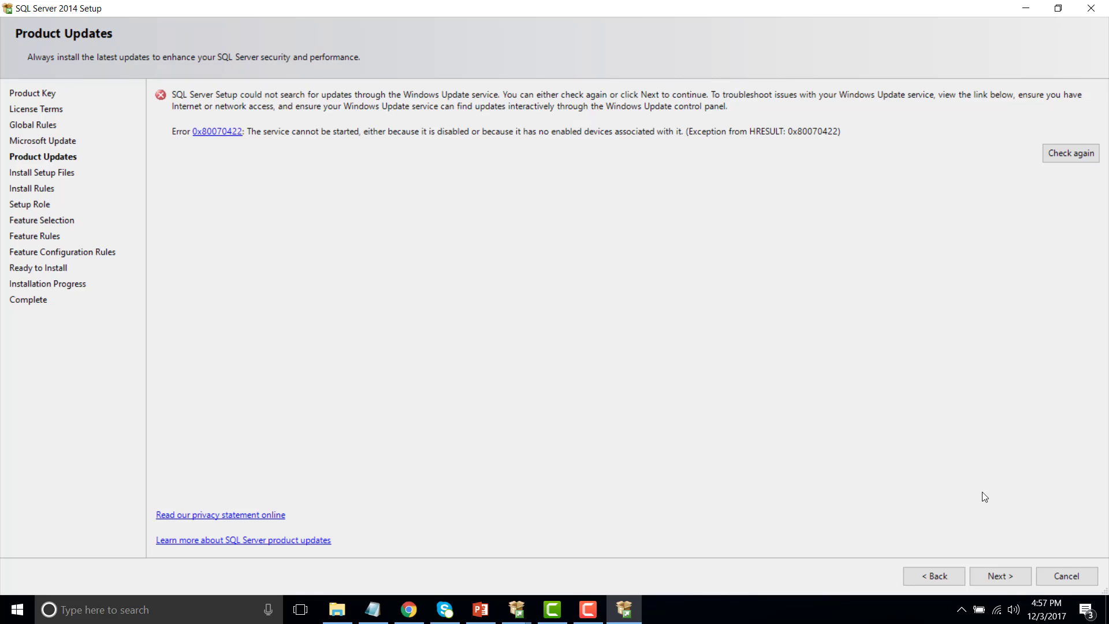
{"action": "left_click", "coordinate": [999, 577]}
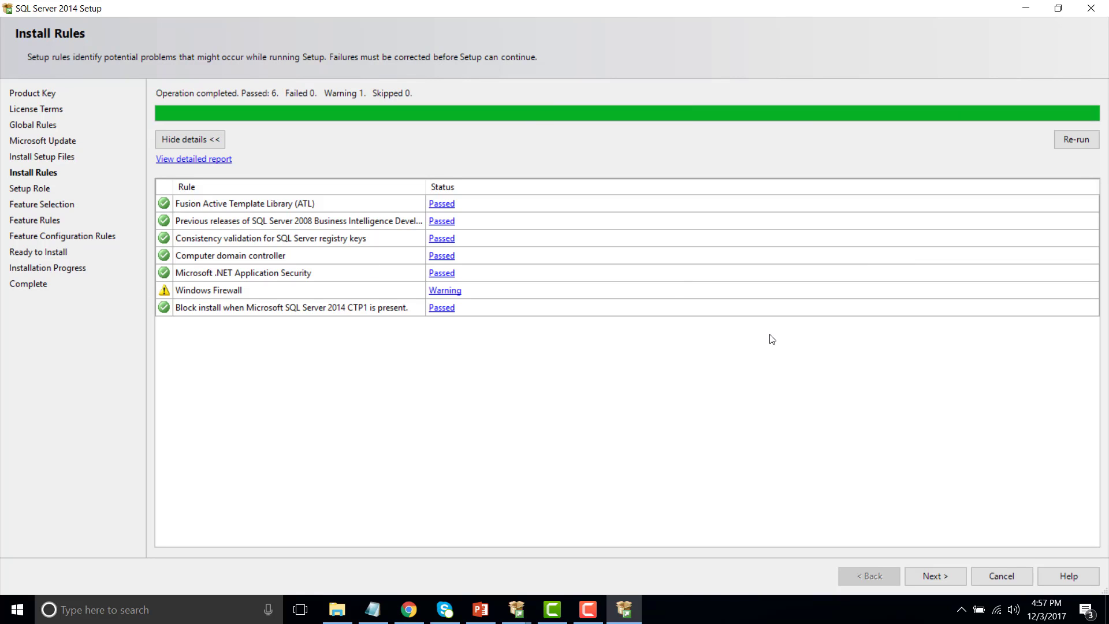
{"action": "left_click", "coordinate": [936, 576]}
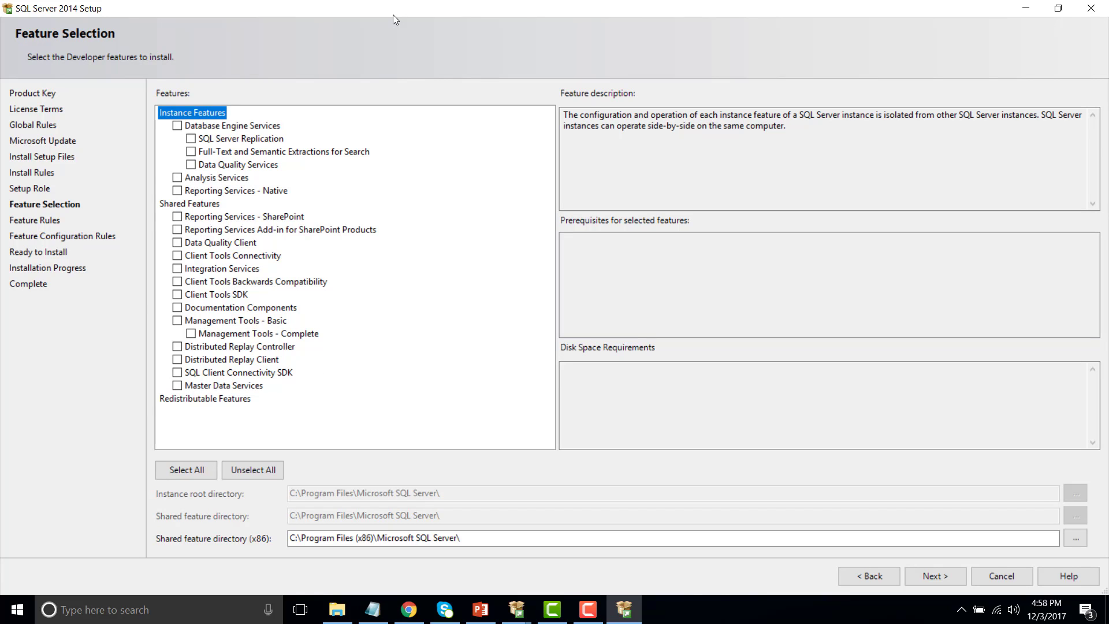
Select Database Engine, Reporting Services - Native, Integration, Client Tools Backwards Compatibility, Management Tools, Master Data Services
{"action": "left_click", "coordinate": [177, 125]}
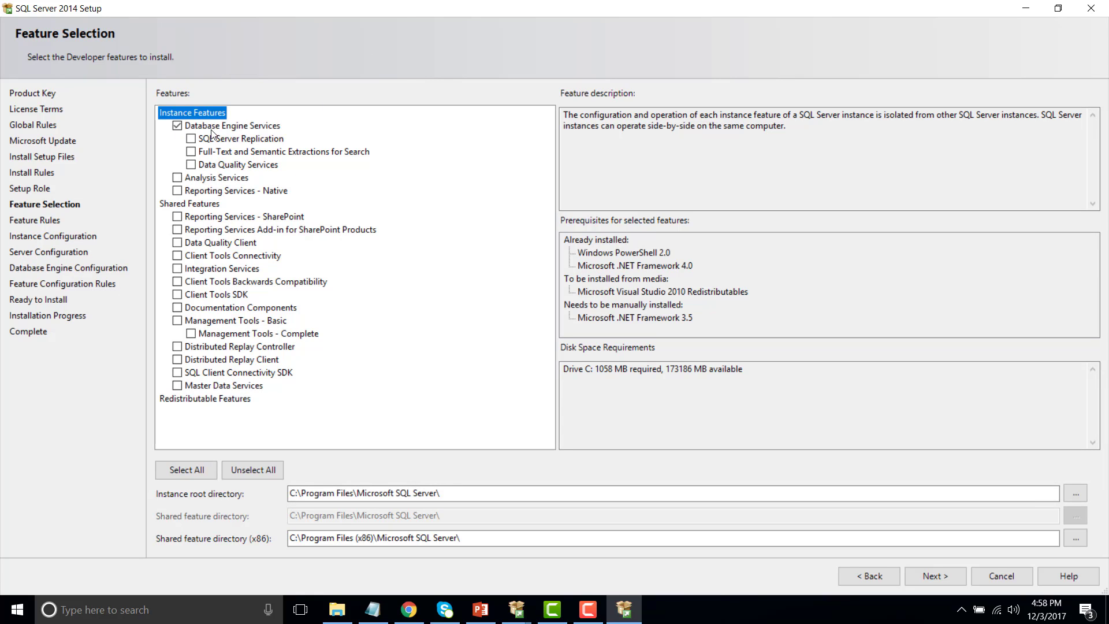
{"action": "left_click", "coordinate": [177, 191]}
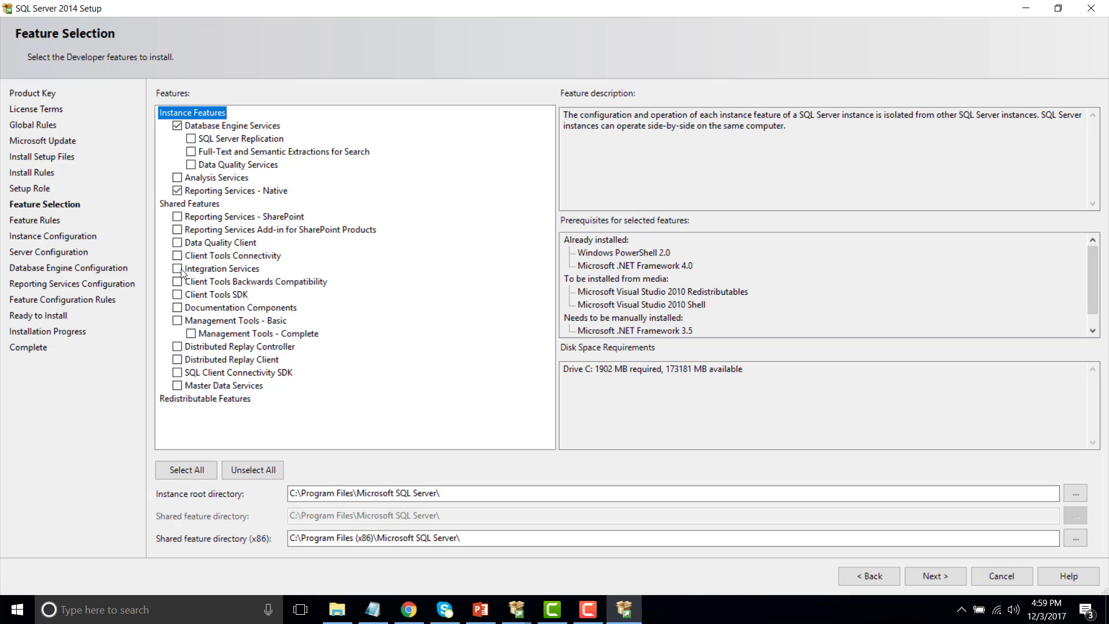
{"action": "left_click", "coordinate": [177, 268]}
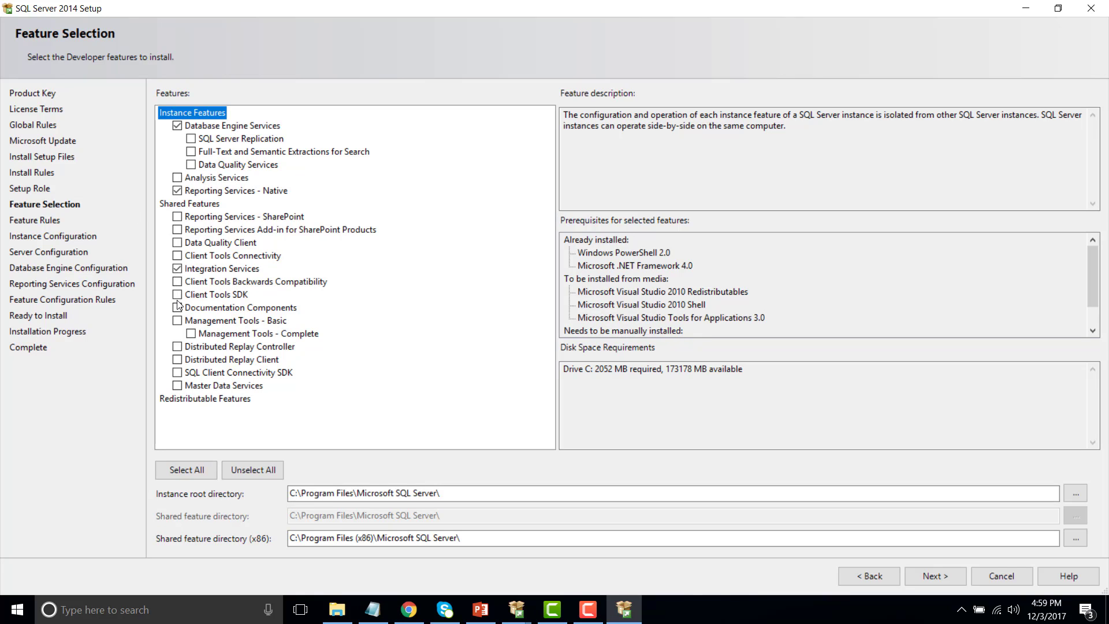
{"action": "left_click", "coordinate": [178, 281]}
{"action": "left_click", "coordinate": [191, 333]}
{"action": "left_click", "coordinate": [177, 385]}
{"action": "left_click", "coordinate": [934, 576]}
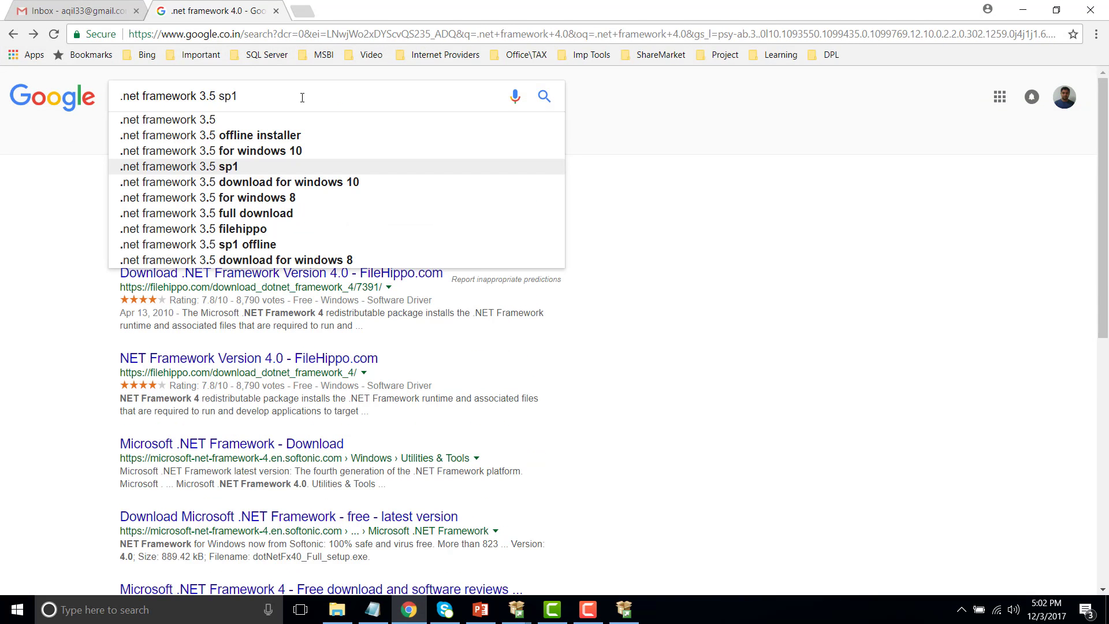
Search '.net framework 3.5 sp1' and download it from the Microsoft Download Center page
{"action": "key", "text": "Return"}
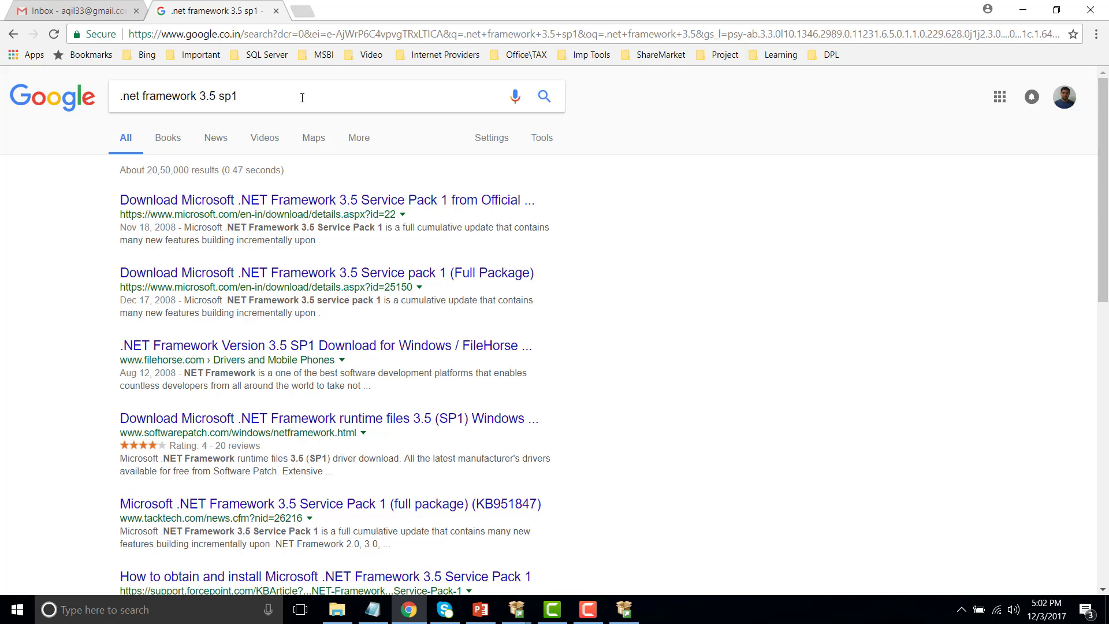
{"action": "left_click", "coordinate": [326, 203]}
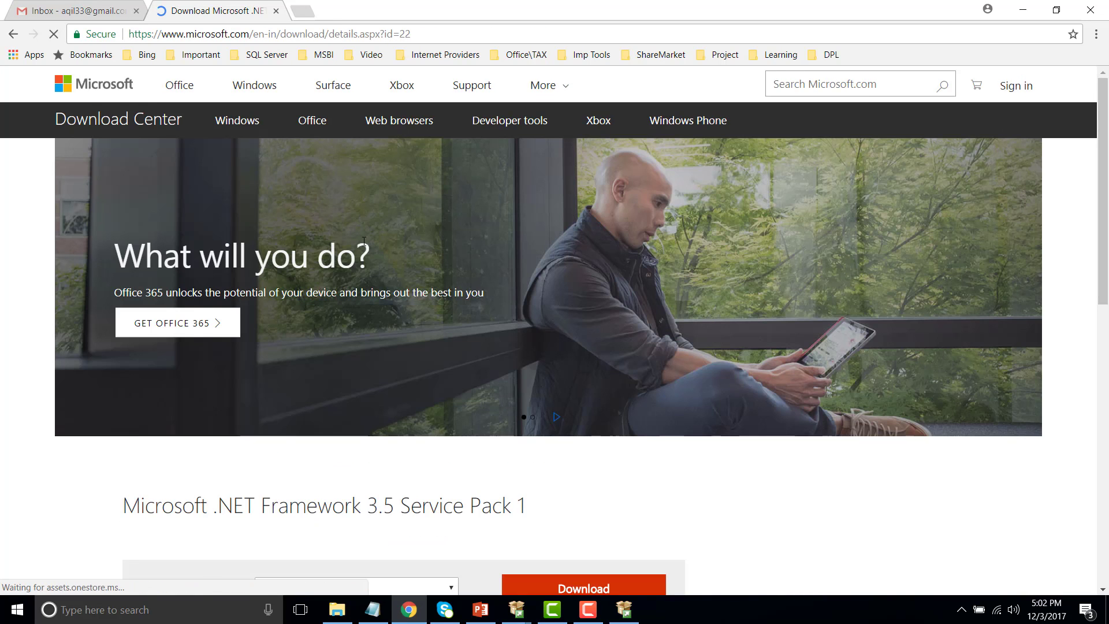
{"action": "scroll", "coordinate": [364, 241], "scroll_direction": "down", "scroll_amount": 3}
{"action": "left_click", "coordinate": [618, 381]}
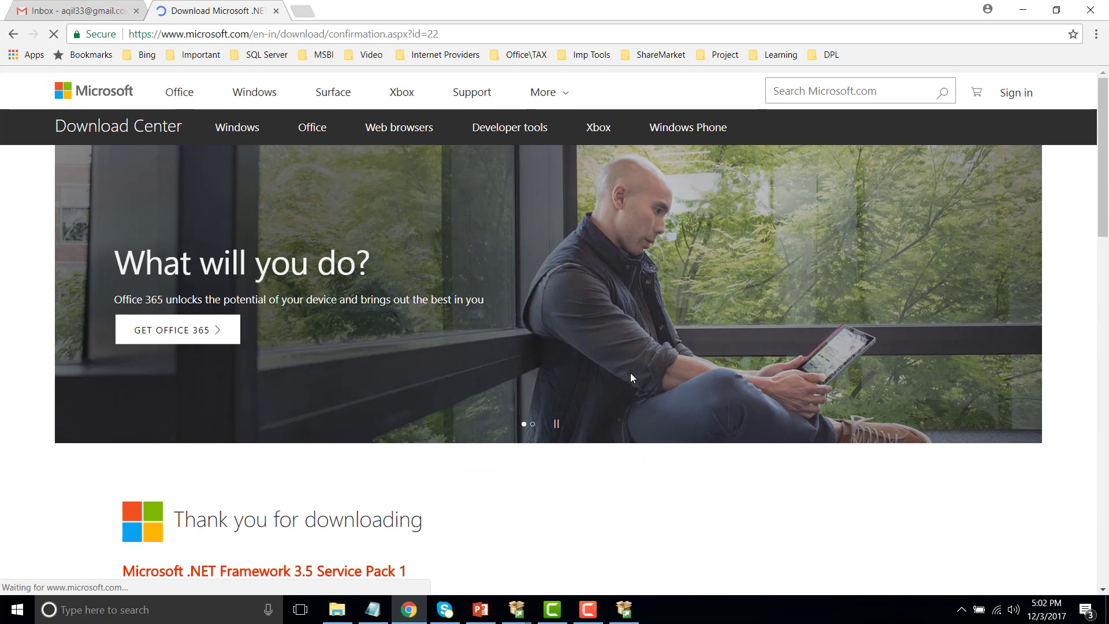
{"action": "scroll", "coordinate": [631, 378], "scroll_direction": "down", "scroll_amount": 2}
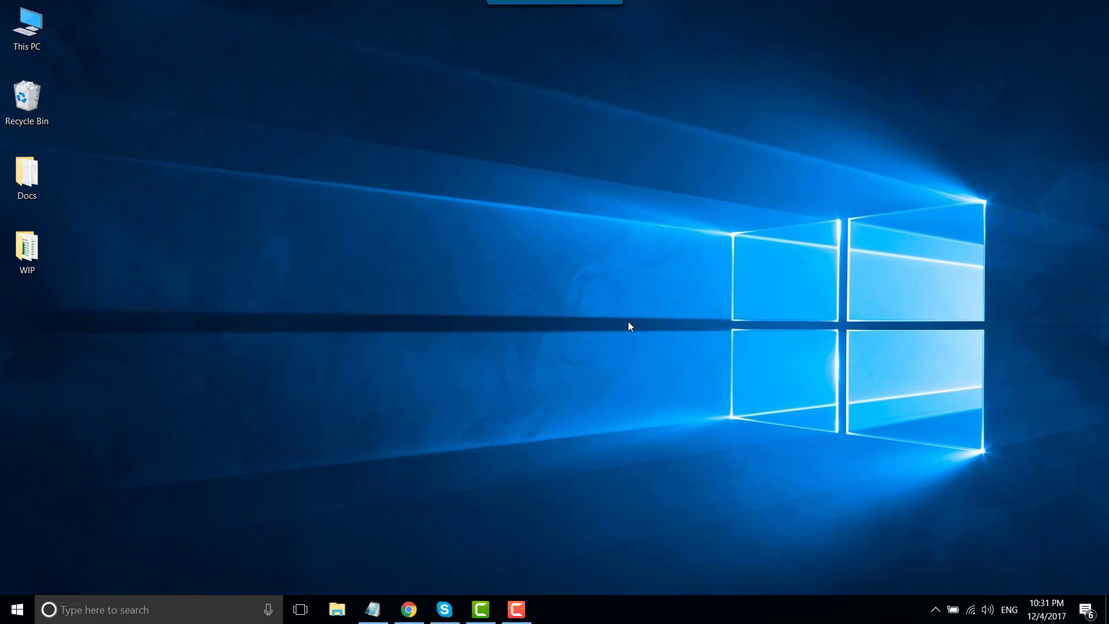
Open the Services console from Windows search and select the Windows Update service
{"action": "left_click", "coordinate": [206, 604]}
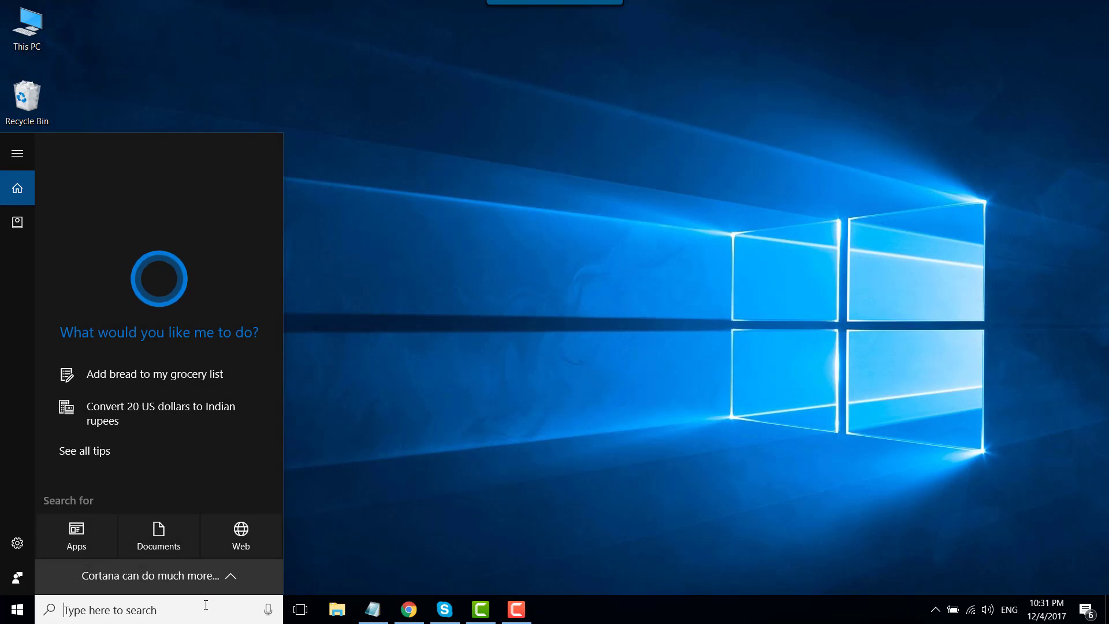
{"action": "type", "text": "servi"}
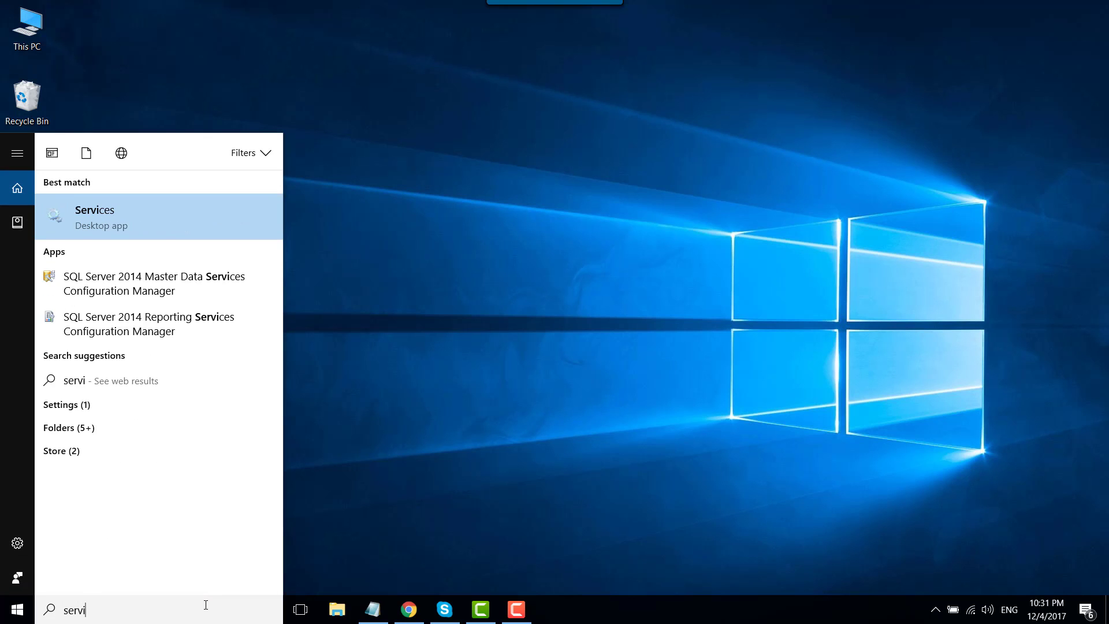
{"action": "left_click", "coordinate": [130, 214]}
{"action": "key", "text": "w"}
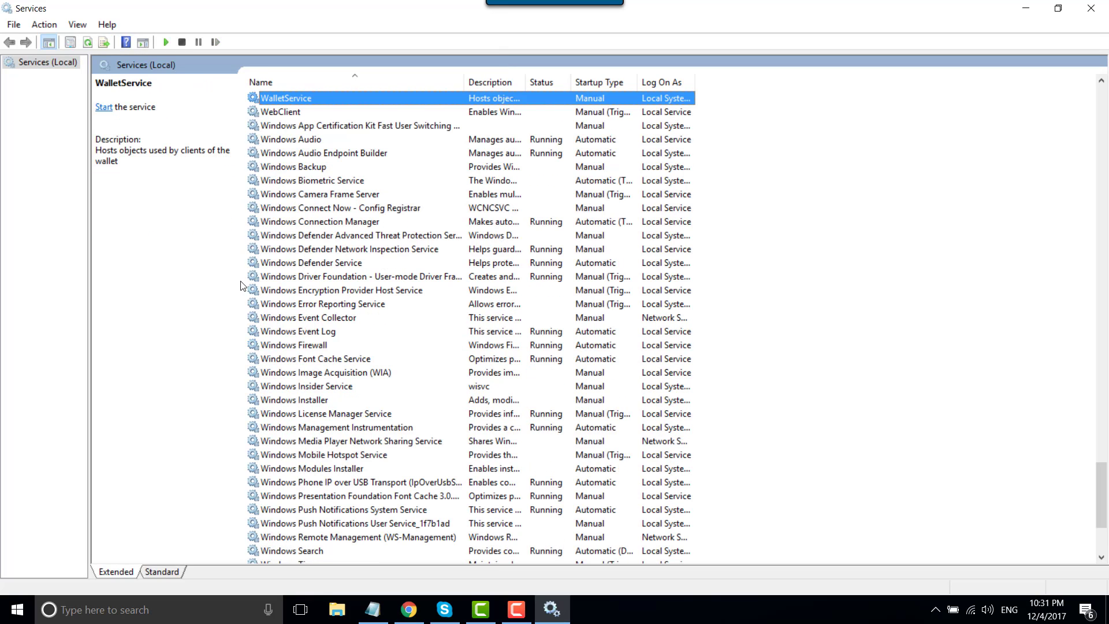
{"action": "scroll", "coordinate": [320, 375], "scroll_direction": "down", "scroll_amount": 1}
{"action": "scroll", "coordinate": [320, 376], "scroll_direction": "down", "scroll_amount": 1}
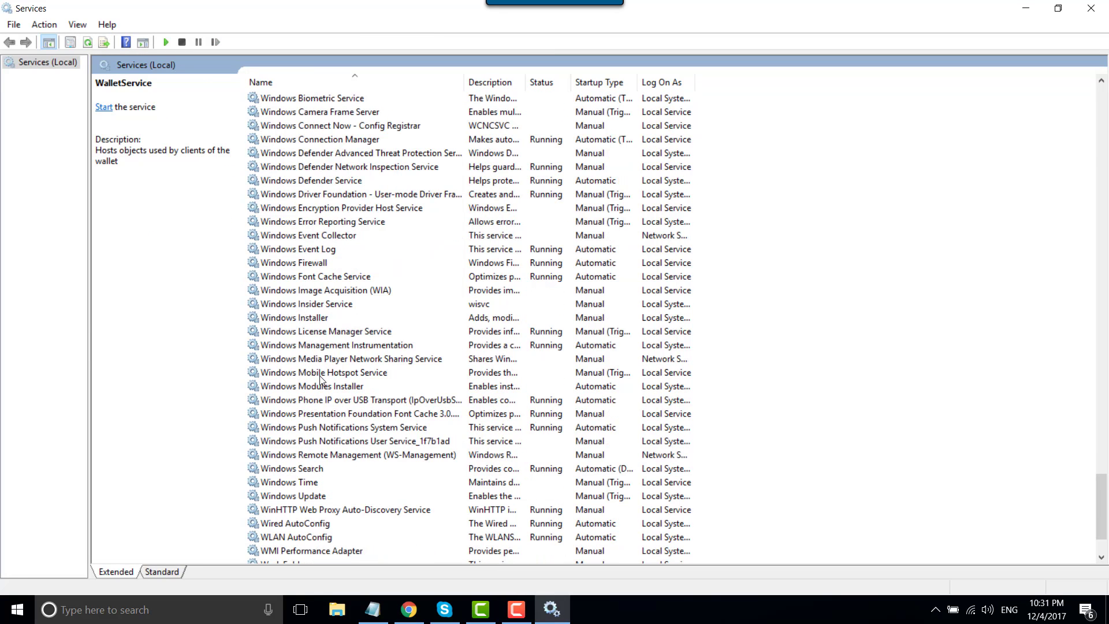
{"action": "left_click", "coordinate": [321, 497]}
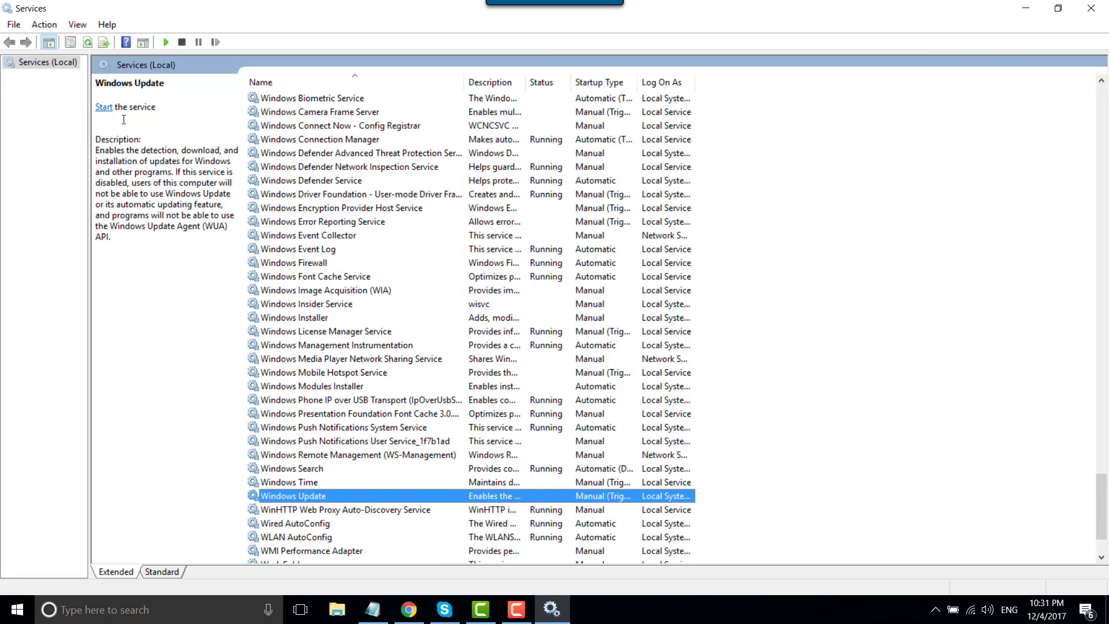
Set Windows Update's startup type to Automatic, start the service, and apply the change
{"action": "right_click", "coordinate": [443, 496]}
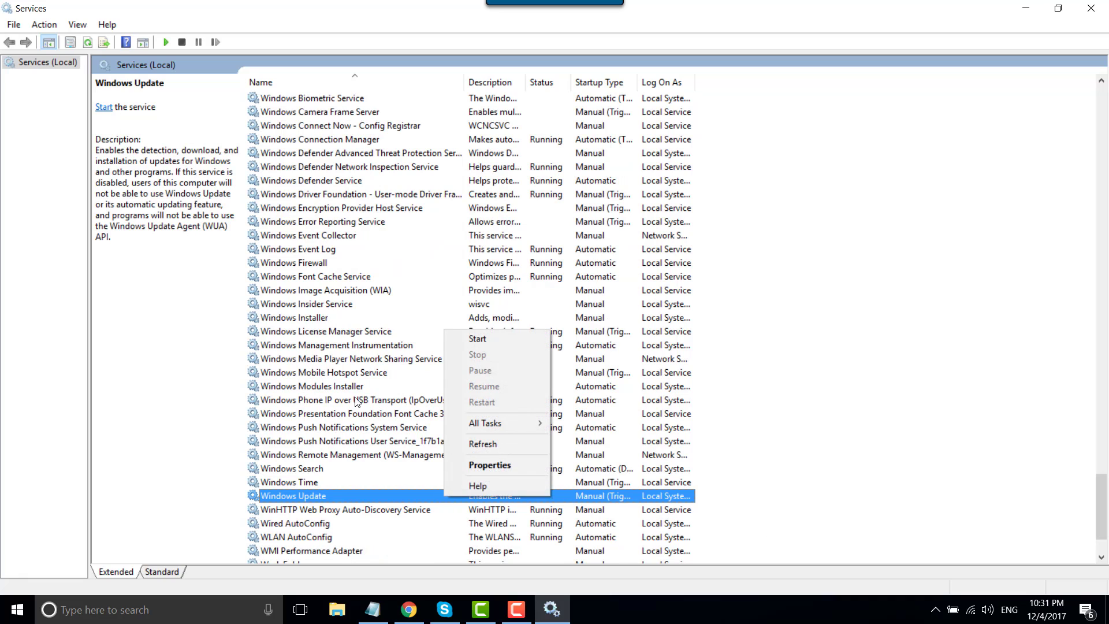
{"action": "left_click", "coordinate": [477, 466]}
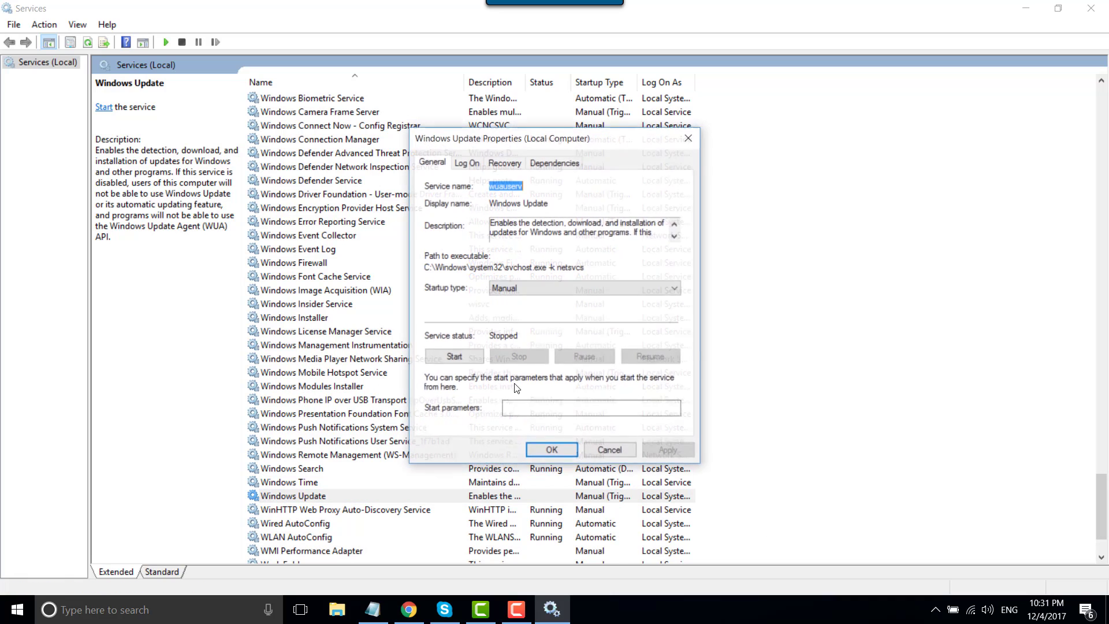
{"action": "left_click", "coordinate": [531, 296]}
{"action": "left_click", "coordinate": [529, 313]}
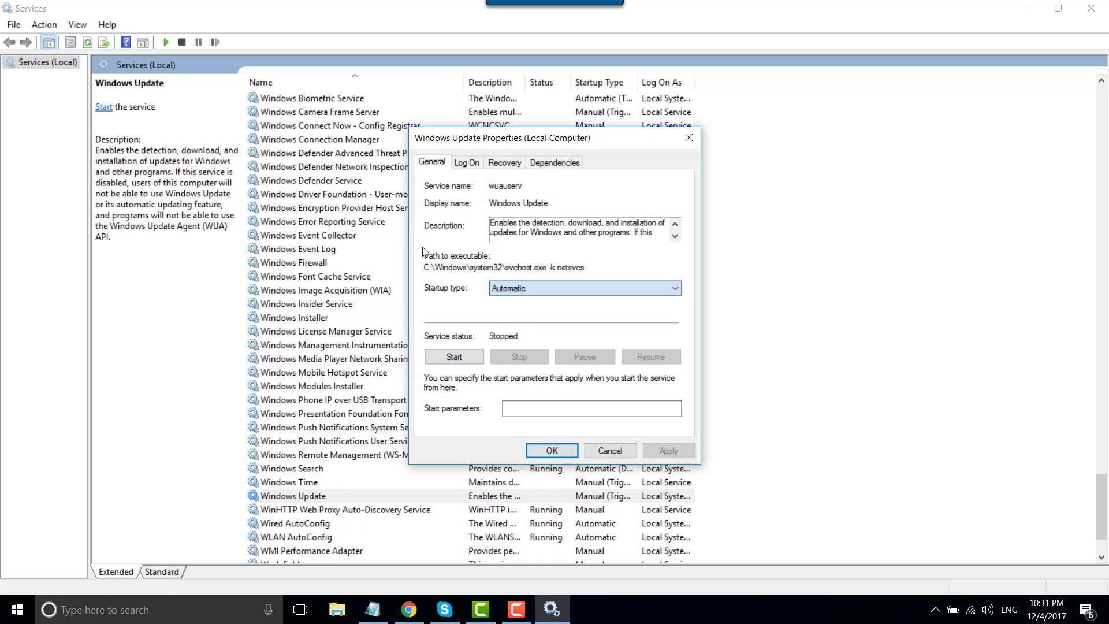
{"action": "left_click", "coordinate": [453, 363]}
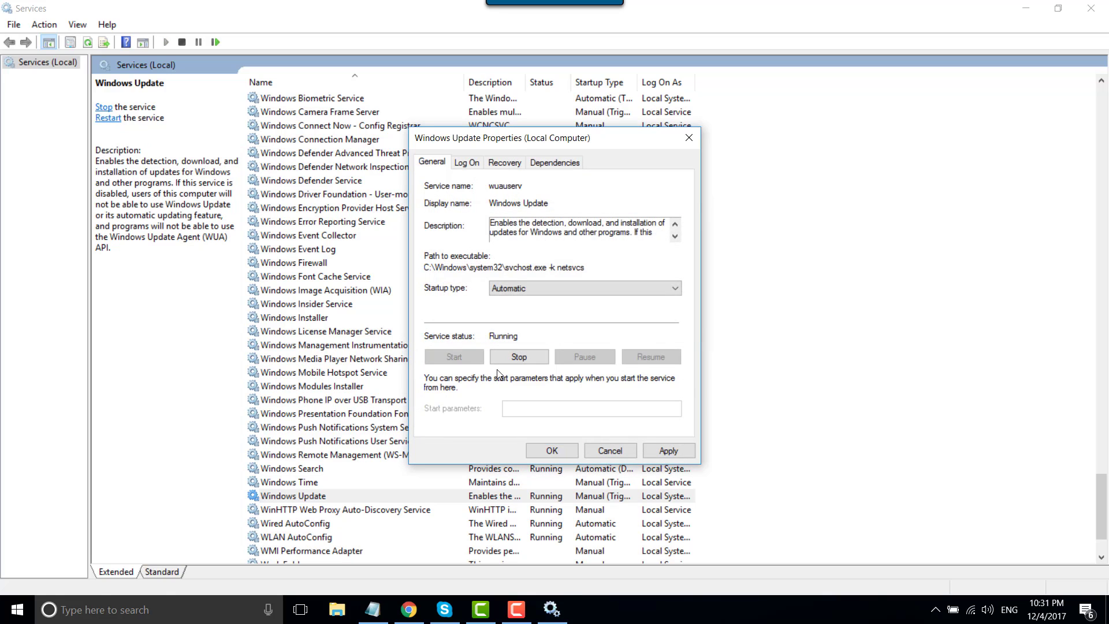
{"action": "left_click", "coordinate": [669, 450]}
{"action": "left_click", "coordinate": [552, 450]}
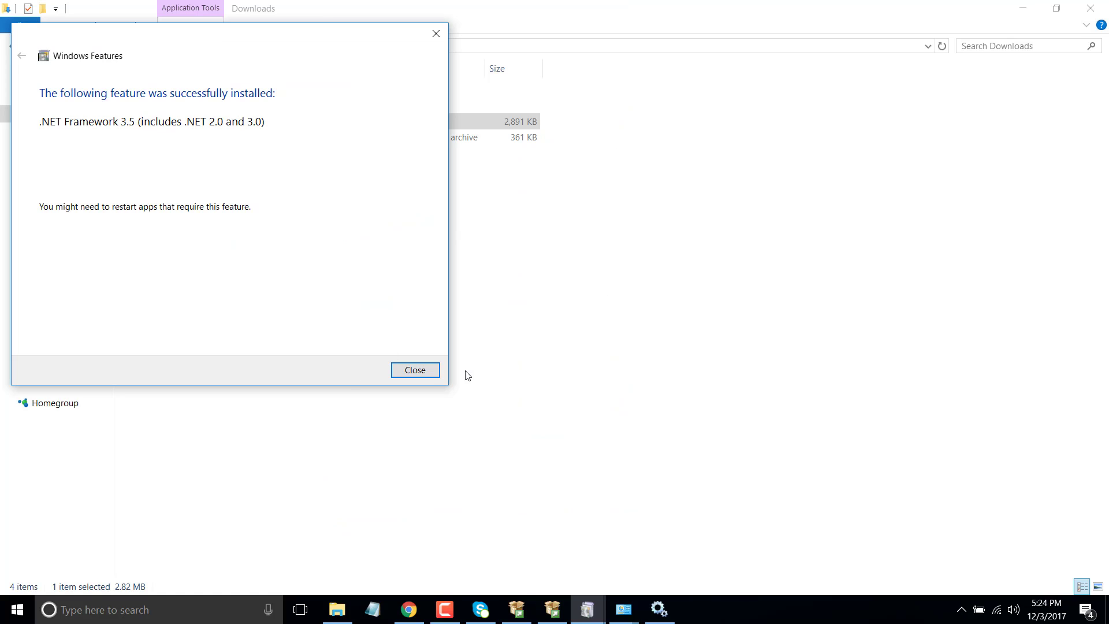
Dismiss the .NET Framework 3.5 success message and re-run Feature Rules in SQL Server Setup
{"action": "left_click", "coordinate": [427, 372]}
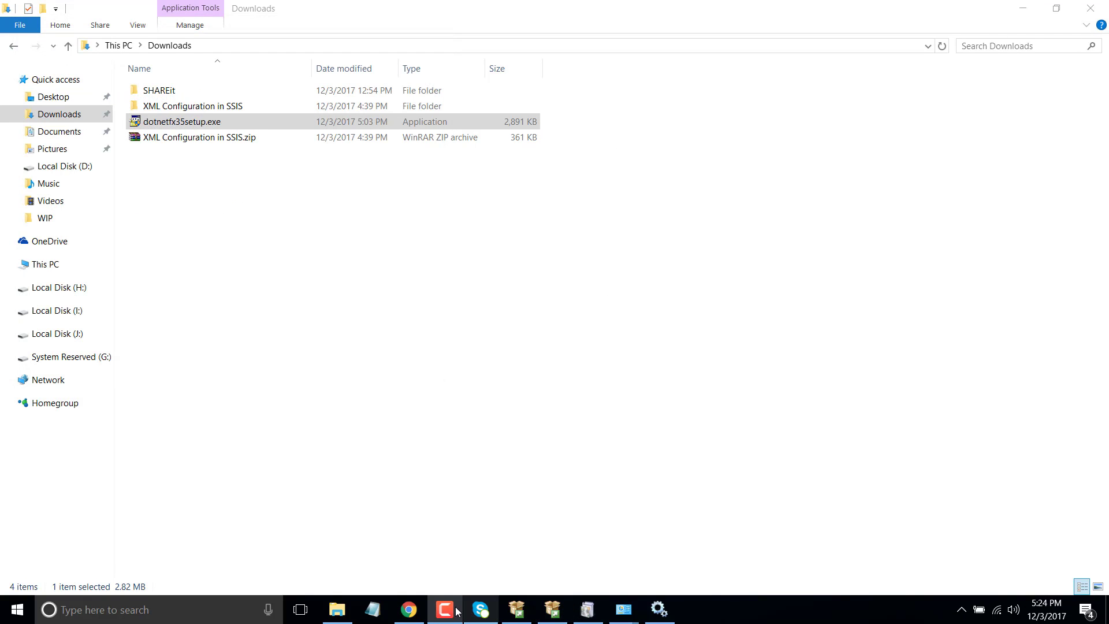
{"action": "left_click", "coordinate": [556, 601]}
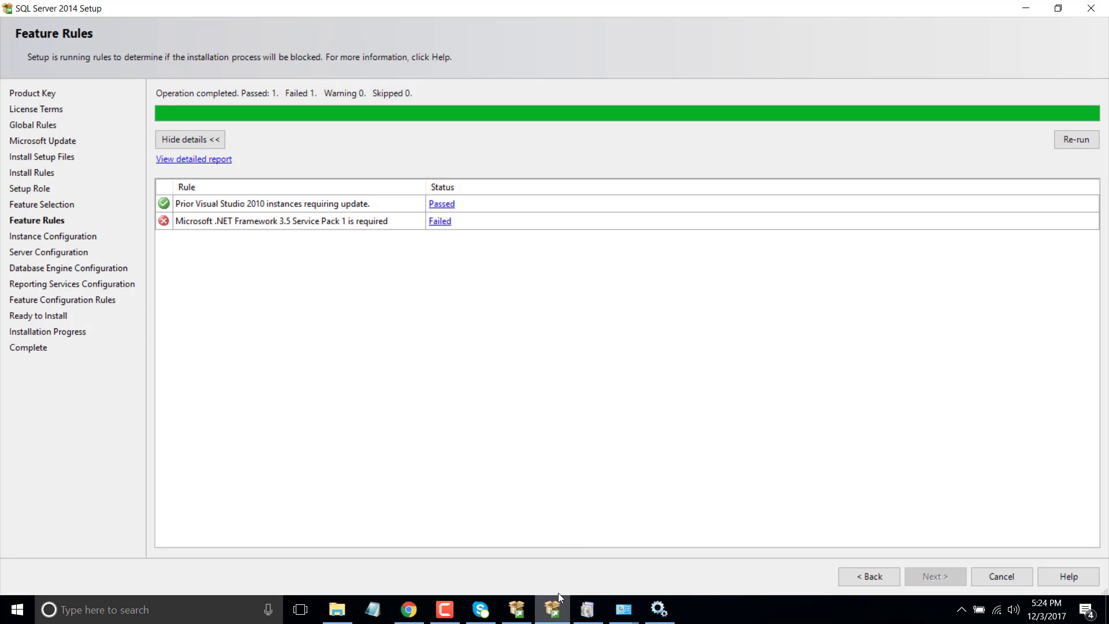
{"action": "left_click", "coordinate": [1073, 140]}
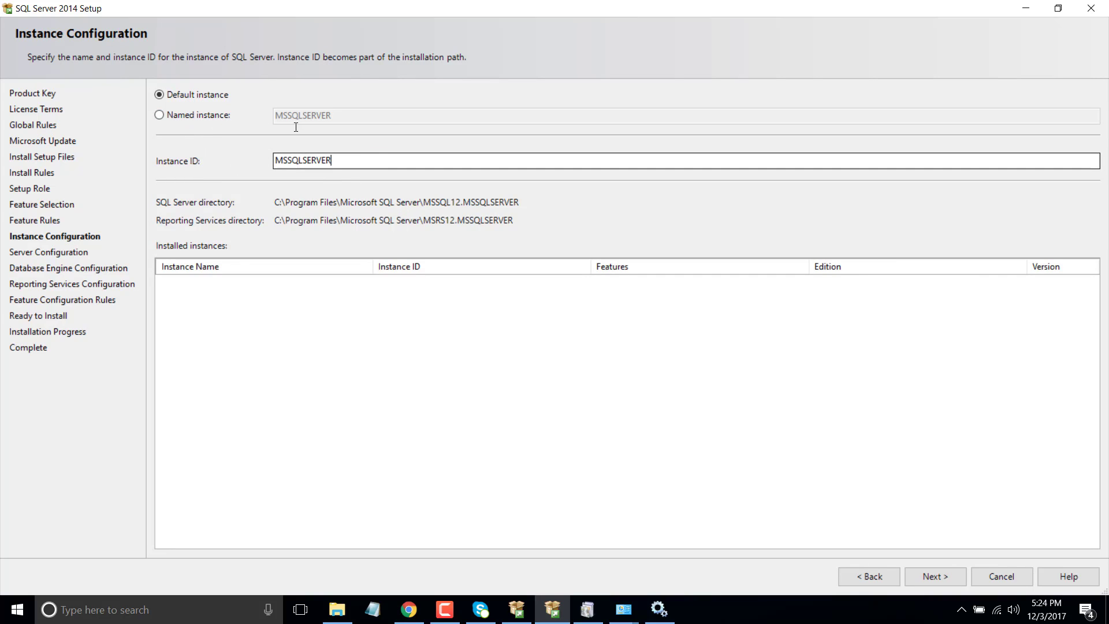
Change the Instance ID to SQL2014 and keep the default service accounts
{"action": "left_click_drag", "start_coordinate": [295, 128], "coordinate": [185, 120]}
{"action": "type", "text": "SQL"}
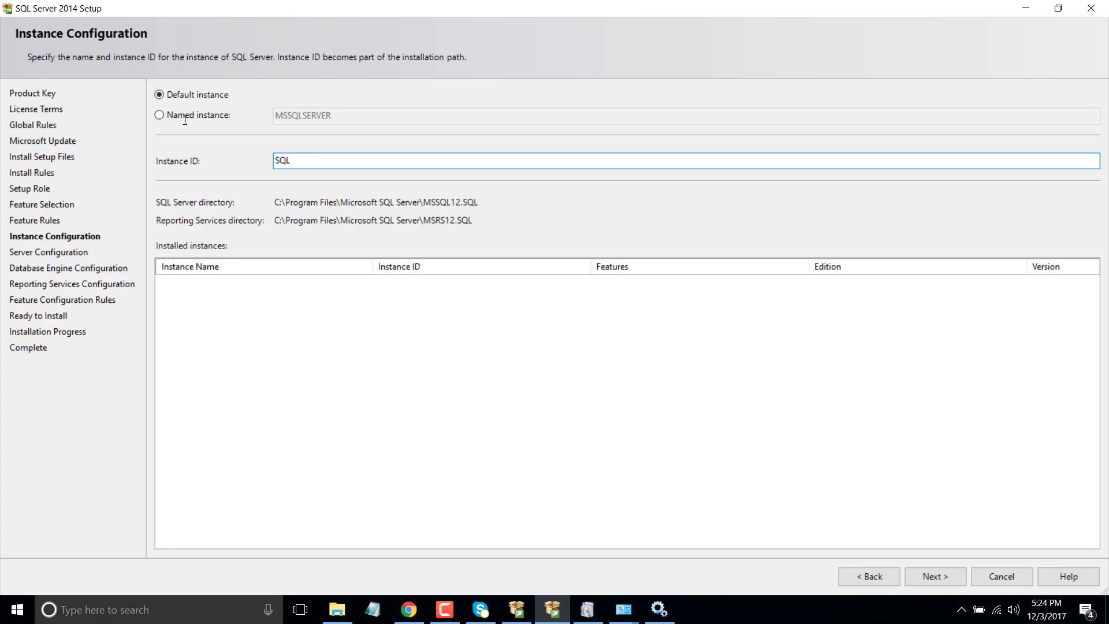
{"action": "type", "text": "2014"}
{"action": "left_click", "coordinate": [950, 577]}
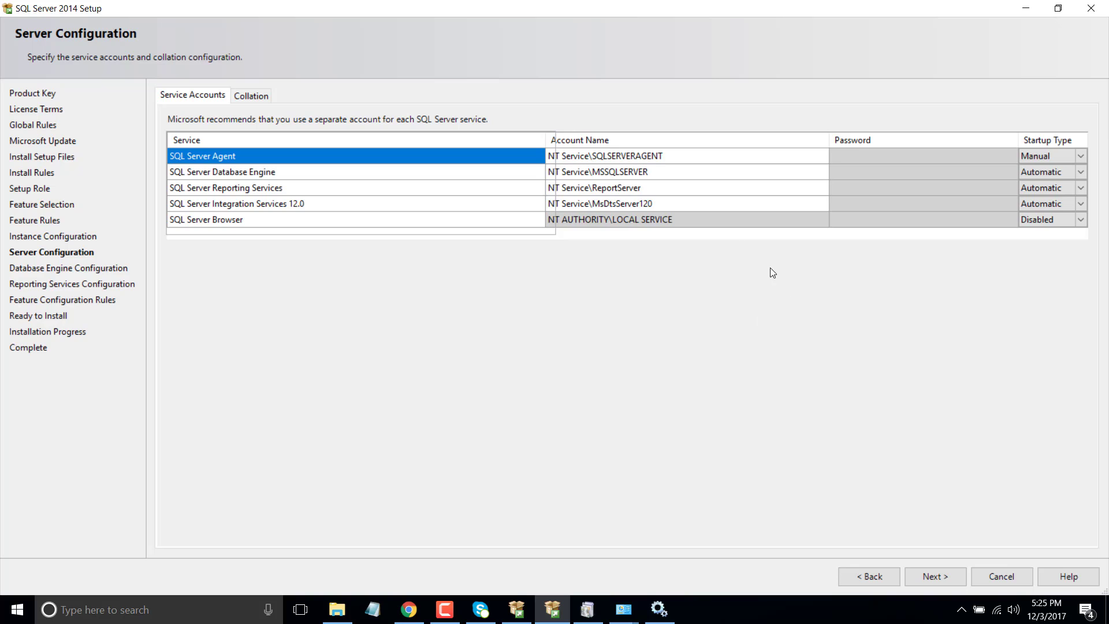
{"action": "left_click", "coordinate": [937, 577]}
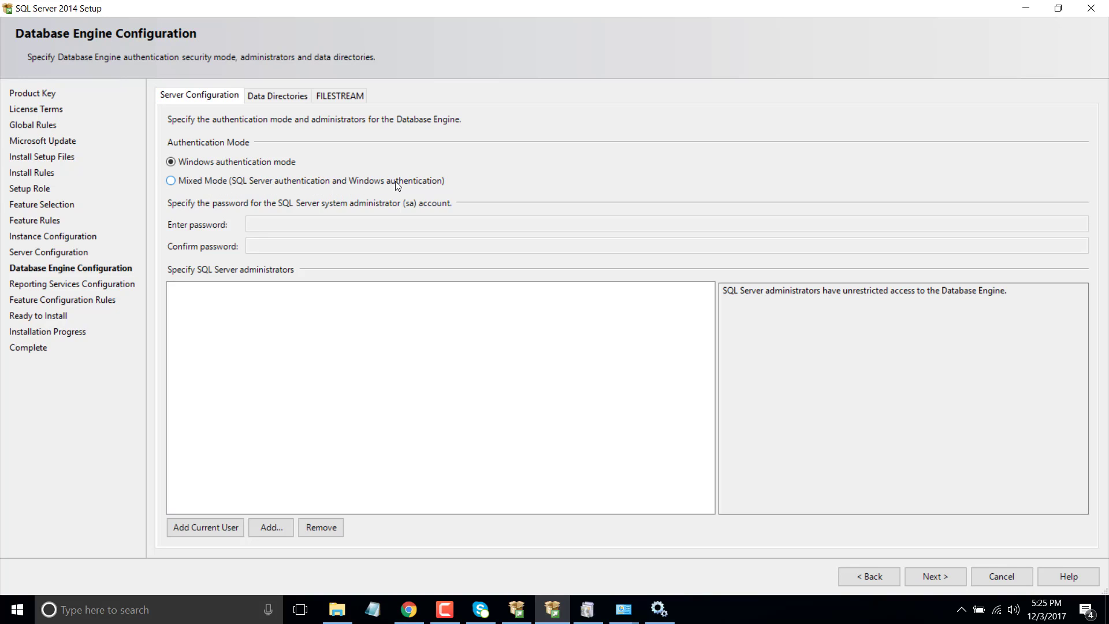
Switch to Mixed Mode, enter and confirm the sa password, and add the current user as administrator
{"action": "left_click", "coordinate": [175, 182]}
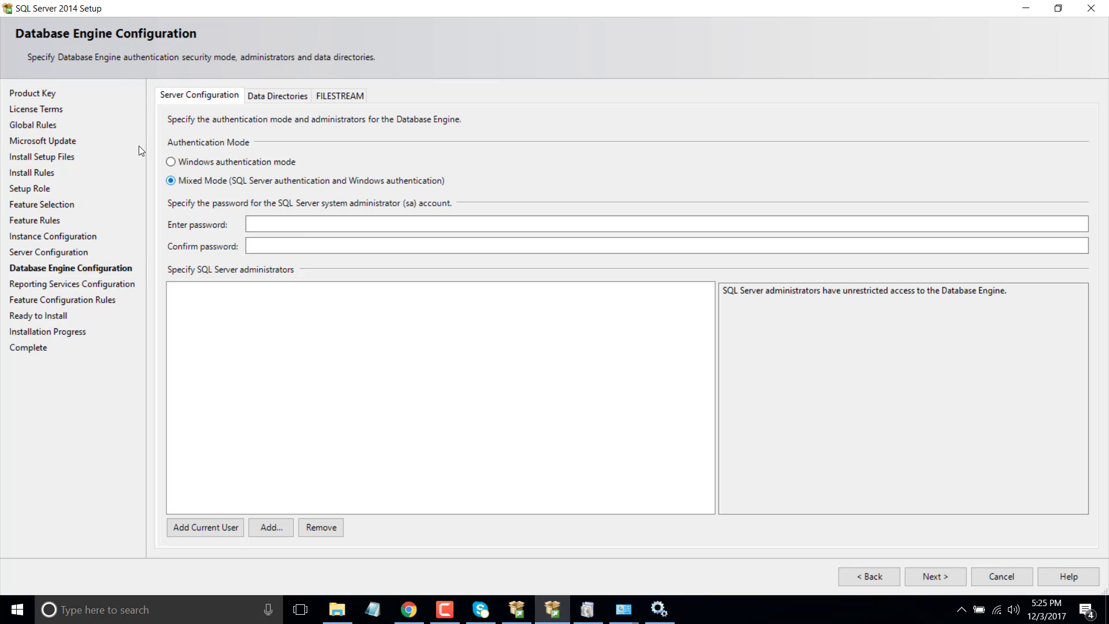
{"action": "left_click", "coordinate": [290, 224]}
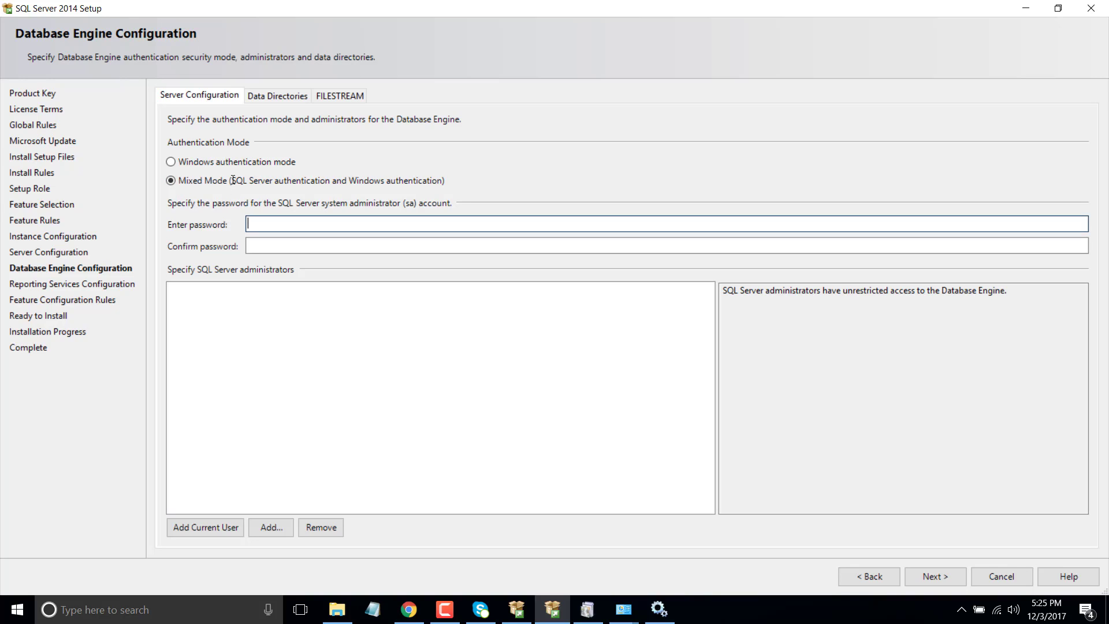
{"action": "type", "text": "1234567"}
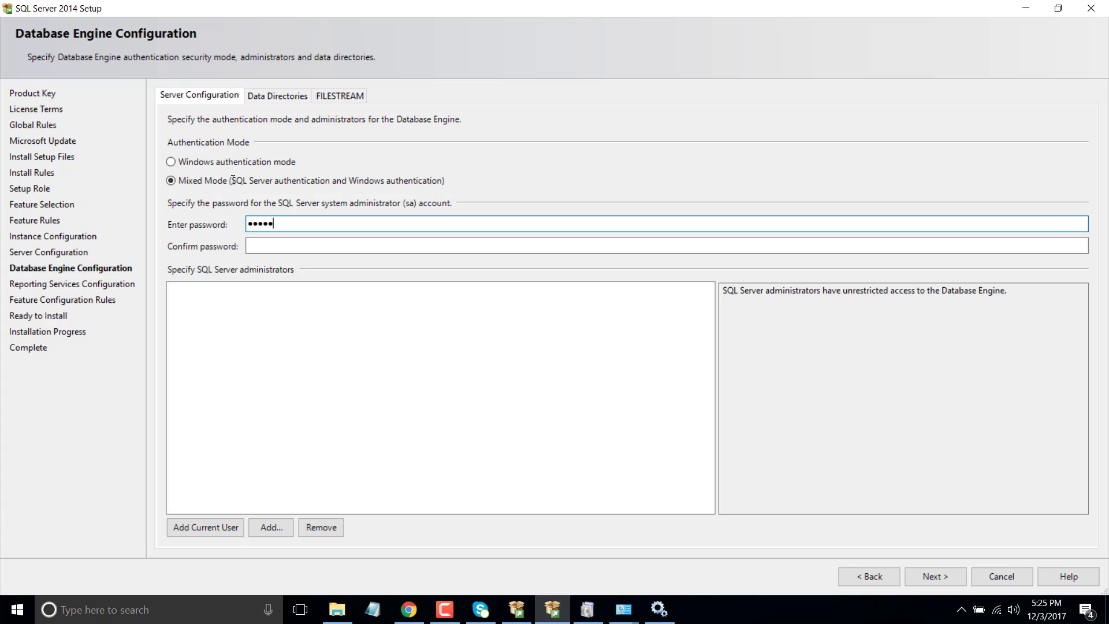
{"action": "type", "text": "8"}
{"action": "key", "text": "Tab"}
{"action": "type", "text": "123456"}
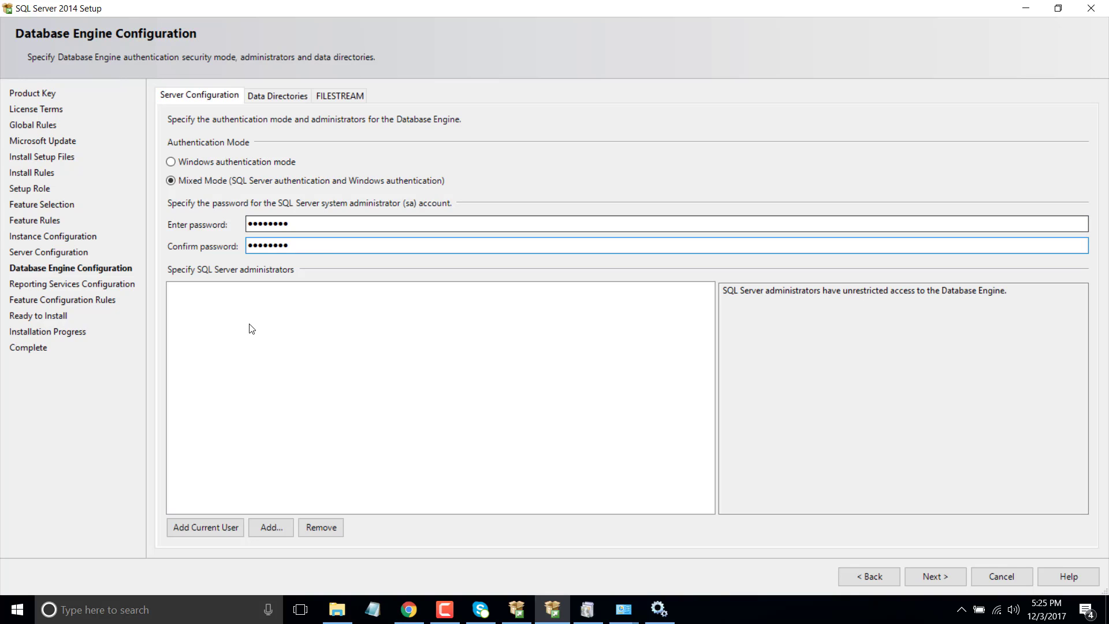
{"action": "left_click", "coordinate": [206, 529]}
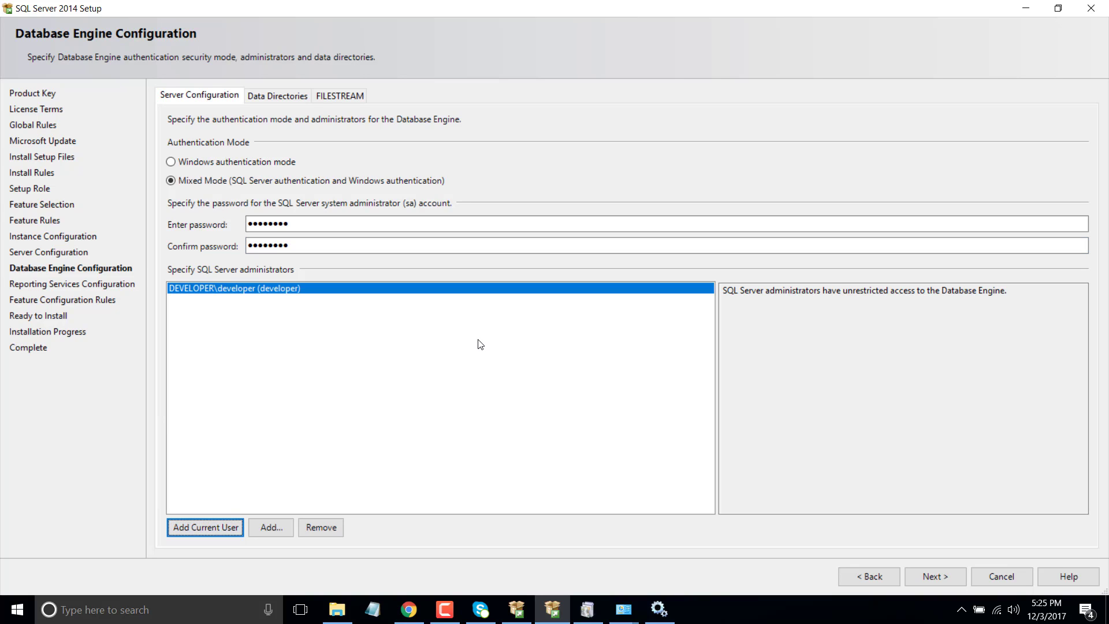
{"action": "key", "text": "alt+n"}
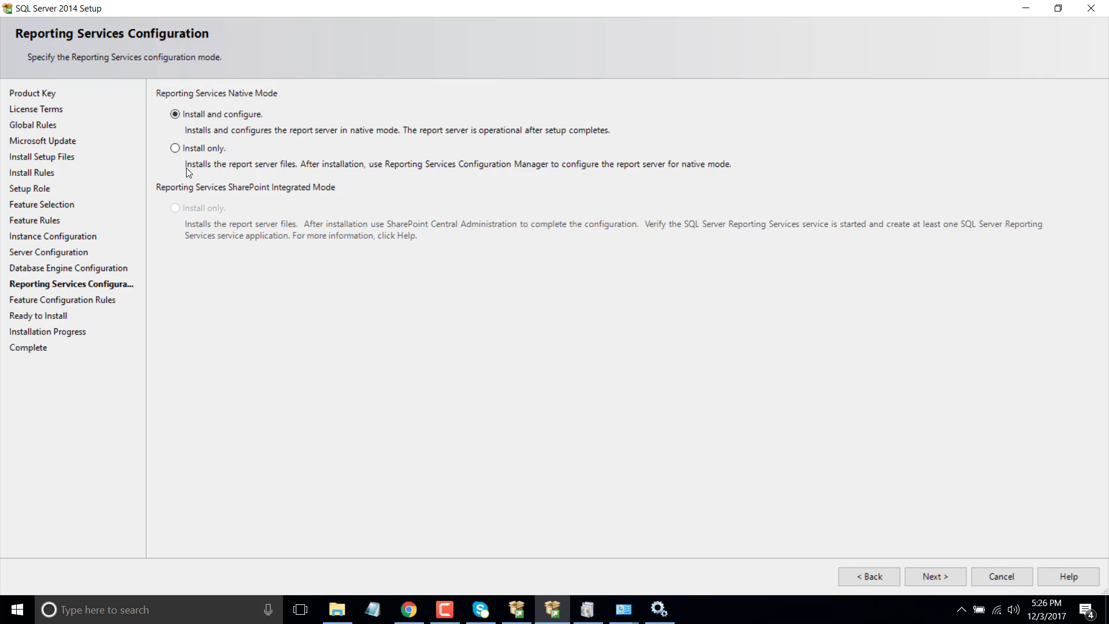
Set Reporting Services to 'Install only', review the Ready to Install summary, and start installing
{"action": "left_click", "coordinate": [175, 148]}
{"action": "left_click", "coordinate": [941, 575]}
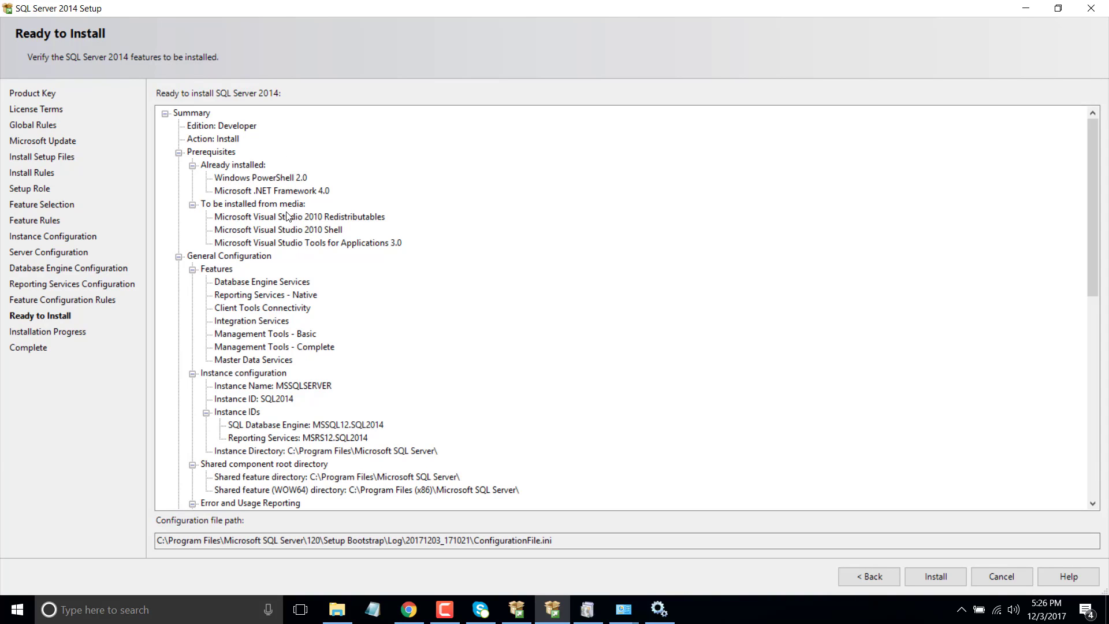
{"action": "scroll", "coordinate": [338, 237], "scroll_direction": "down", "scroll_amount": 7}
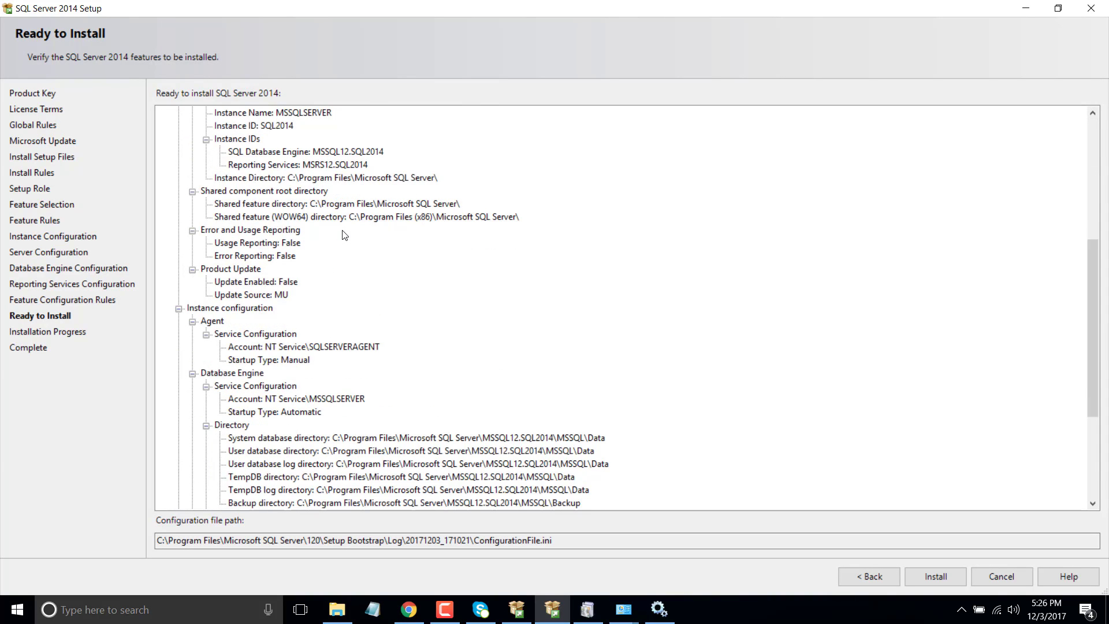
{"action": "scroll", "coordinate": [344, 234], "scroll_direction": "down", "scroll_amount": 3}
{"action": "scroll", "coordinate": [346, 235], "scroll_direction": "up", "scroll_amount": 10}
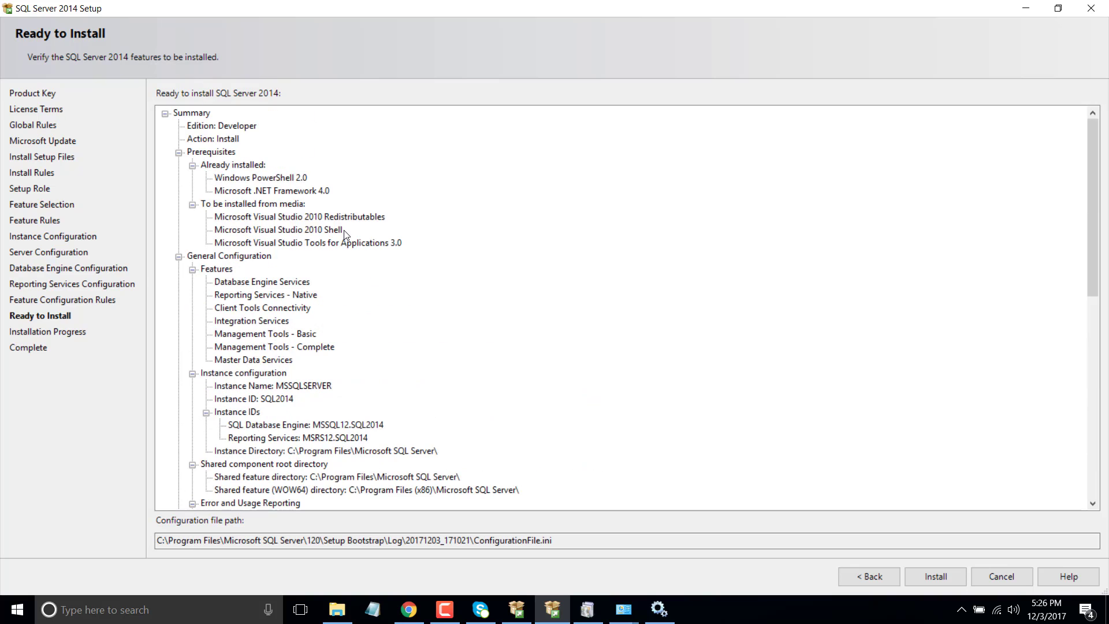
{"action": "left_click", "coordinate": [944, 580]}
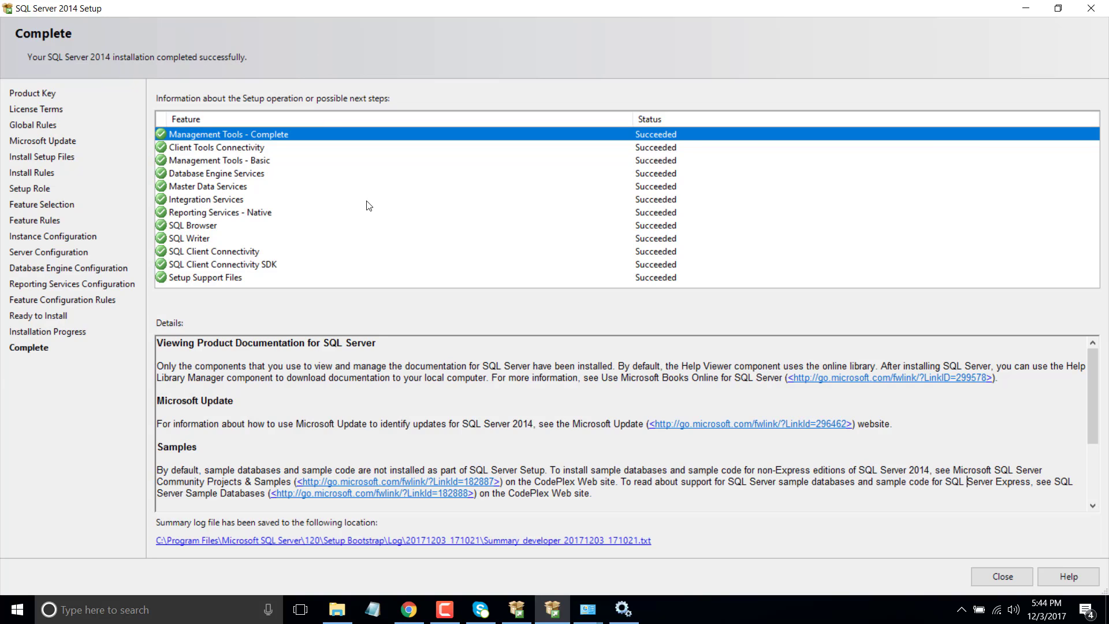
Check the Integration Services and Management Tools - Complete results, then close the finished wizard
{"action": "left_click", "coordinate": [237, 201]}
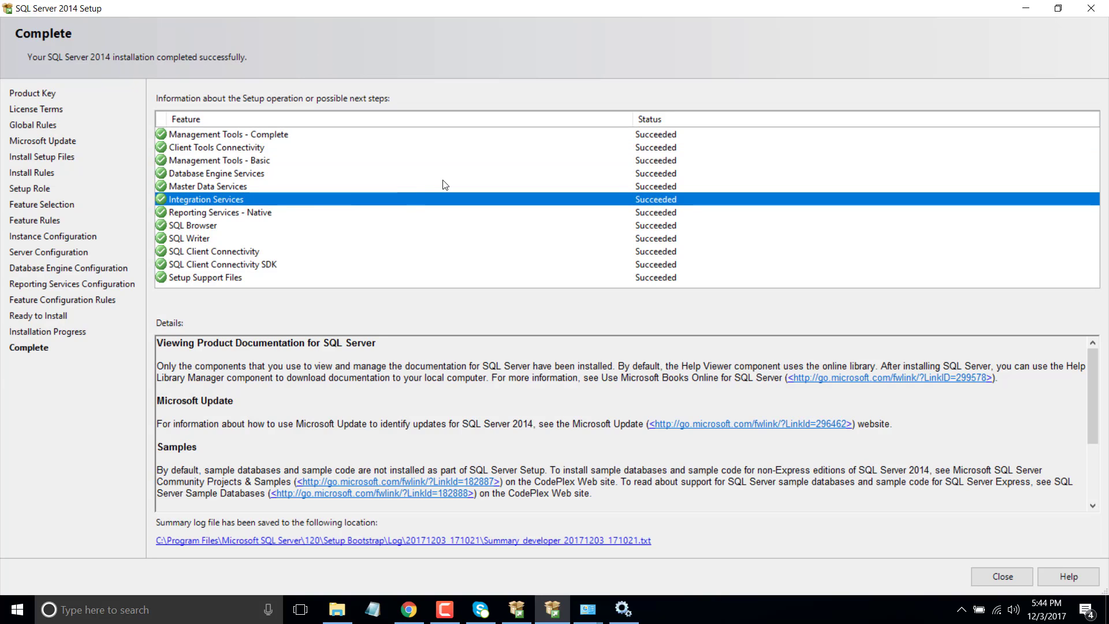
{"action": "left_click", "coordinate": [272, 137]}
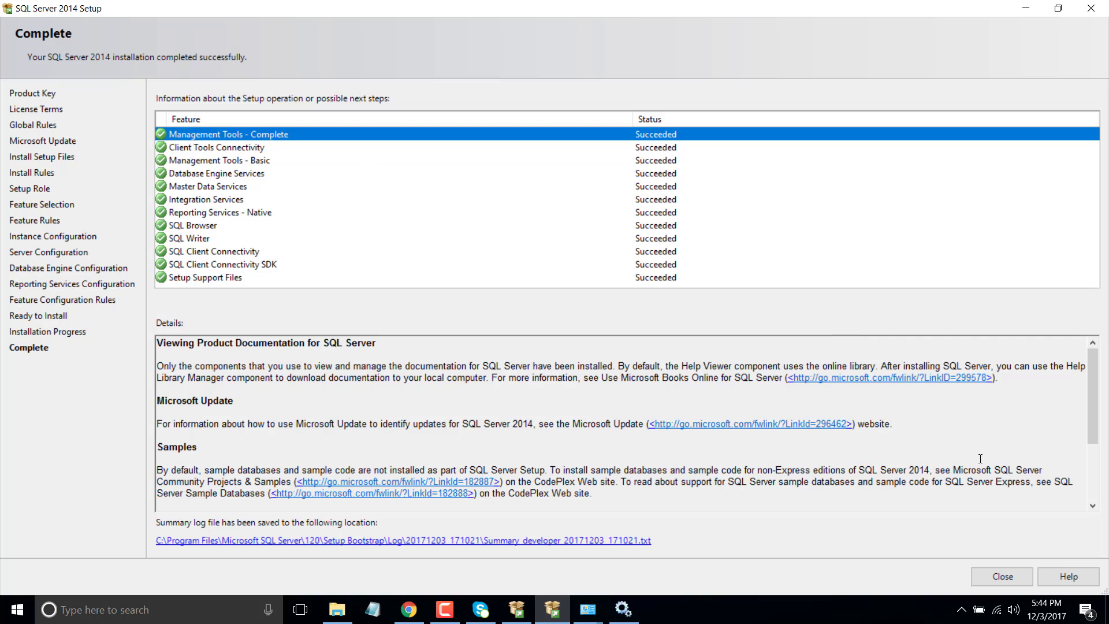
{"action": "left_click", "coordinate": [1011, 572]}
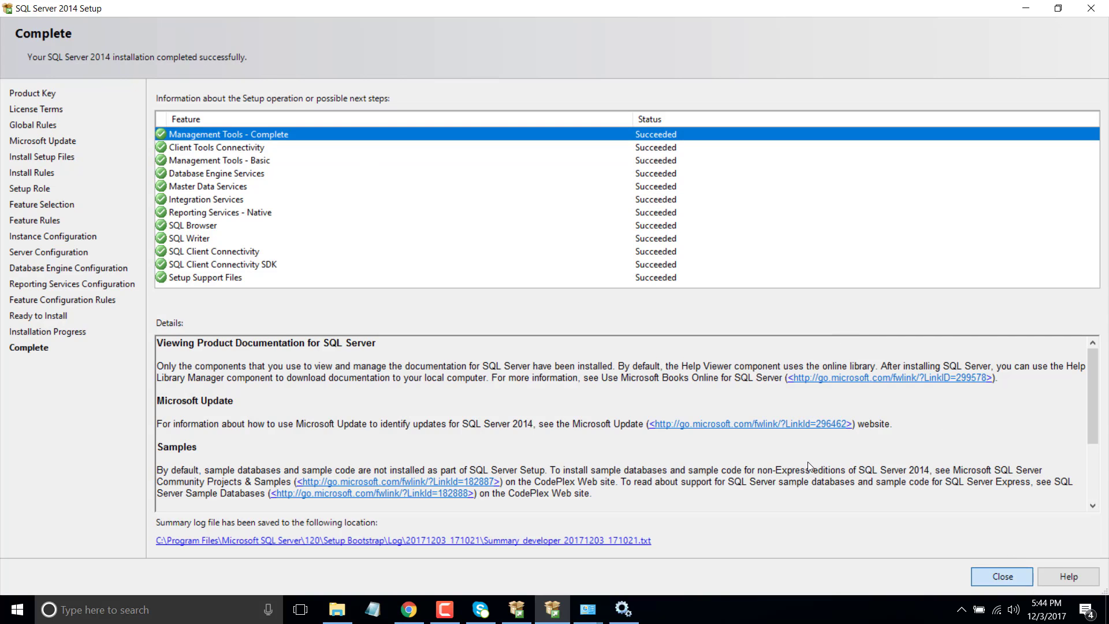
Minimize the four open windows and launch Management Studio by searching 'ssms'
{"action": "left_click", "coordinate": [1024, 8]}
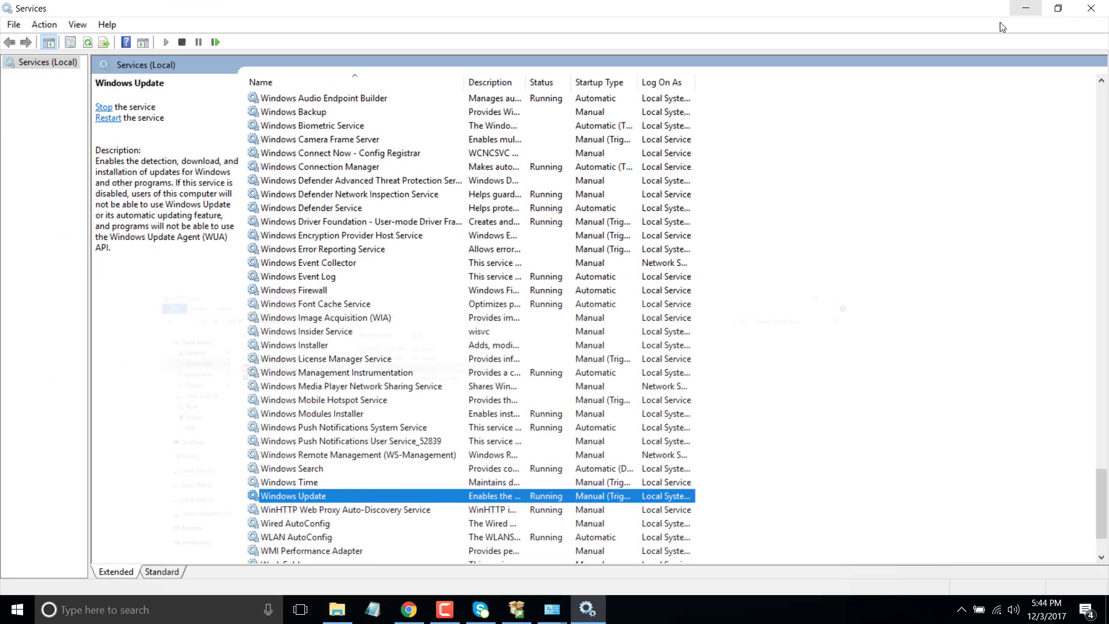
{"action": "left_click", "coordinate": [1026, 8]}
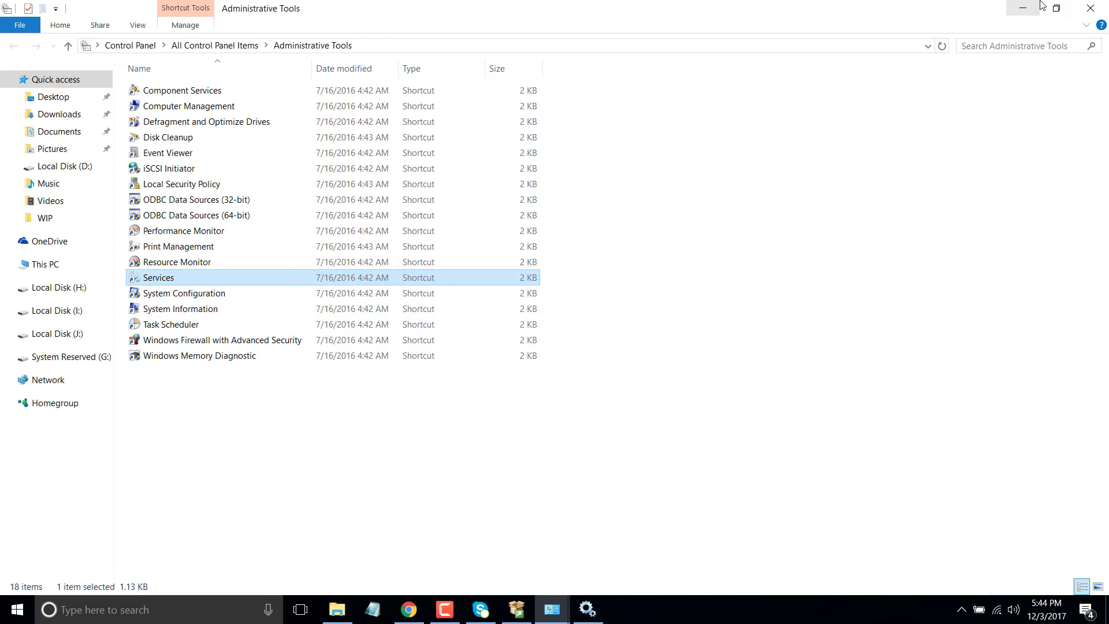
{"action": "left_click", "coordinate": [1028, 6]}
{"action": "left_click", "coordinate": [1024, 8]}
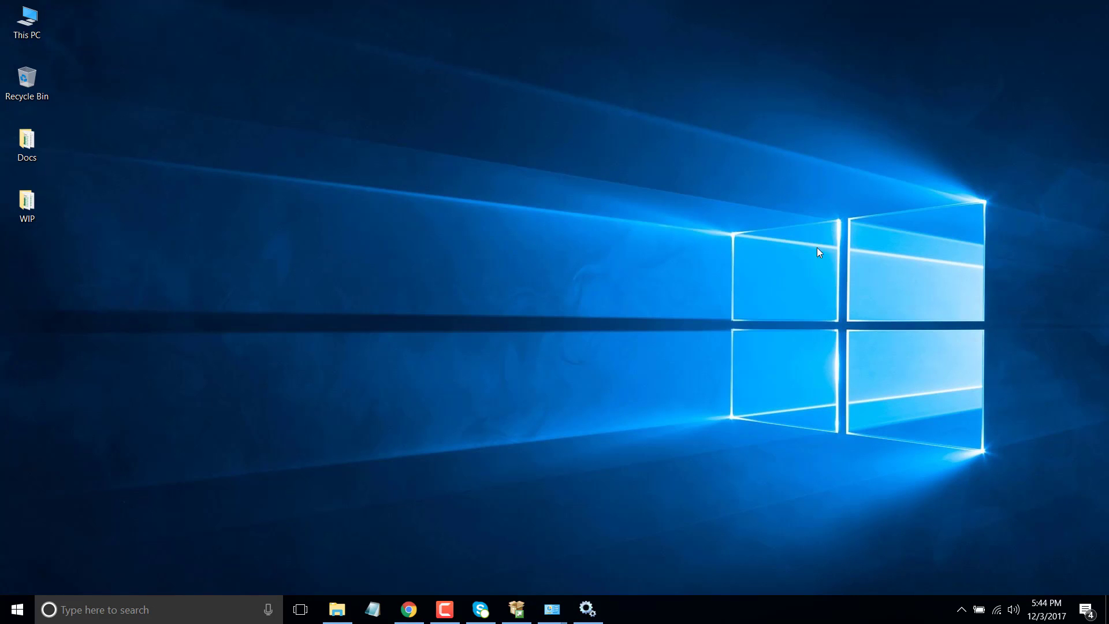
{"action": "left_click", "coordinate": [135, 608]}
{"action": "type", "text": "ssms"}
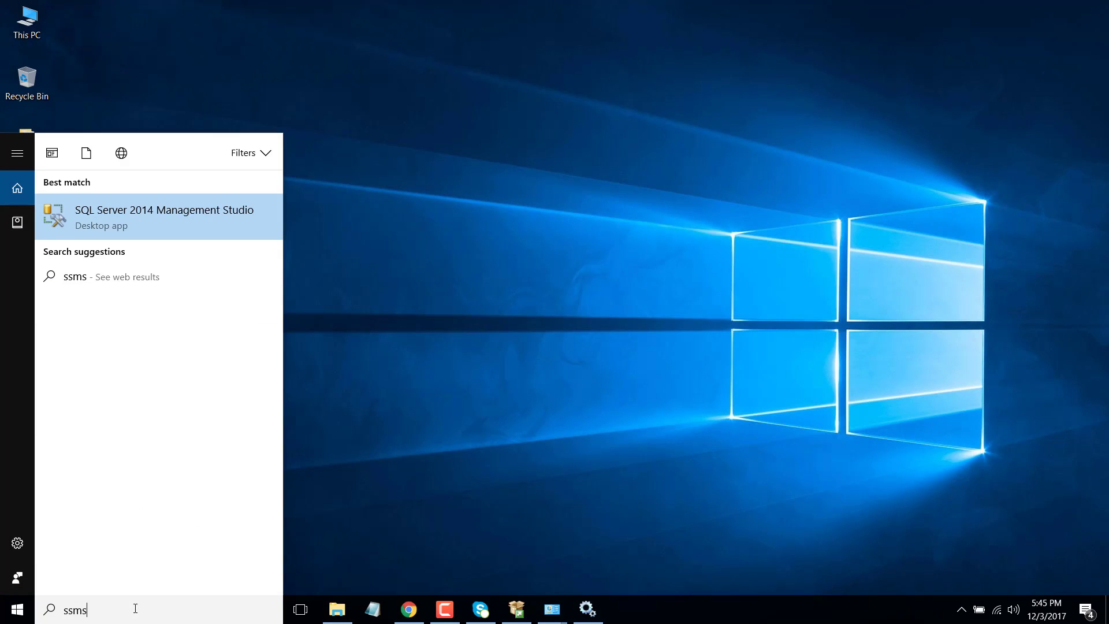
{"action": "left_click", "coordinate": [118, 228]}
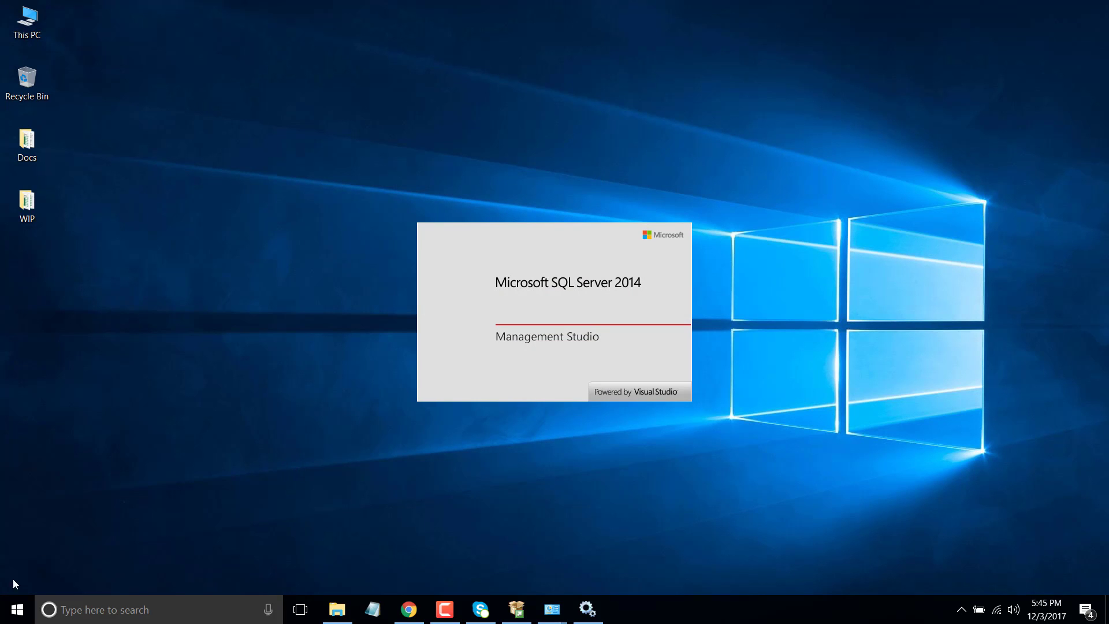
Expand the Microsoft SQL Server 2014 group in the Start menu app list
{"action": "left_click", "coordinate": [17, 610]}
{"action": "scroll", "coordinate": [105, 442], "scroll_direction": "down", "scroll_amount": 10}
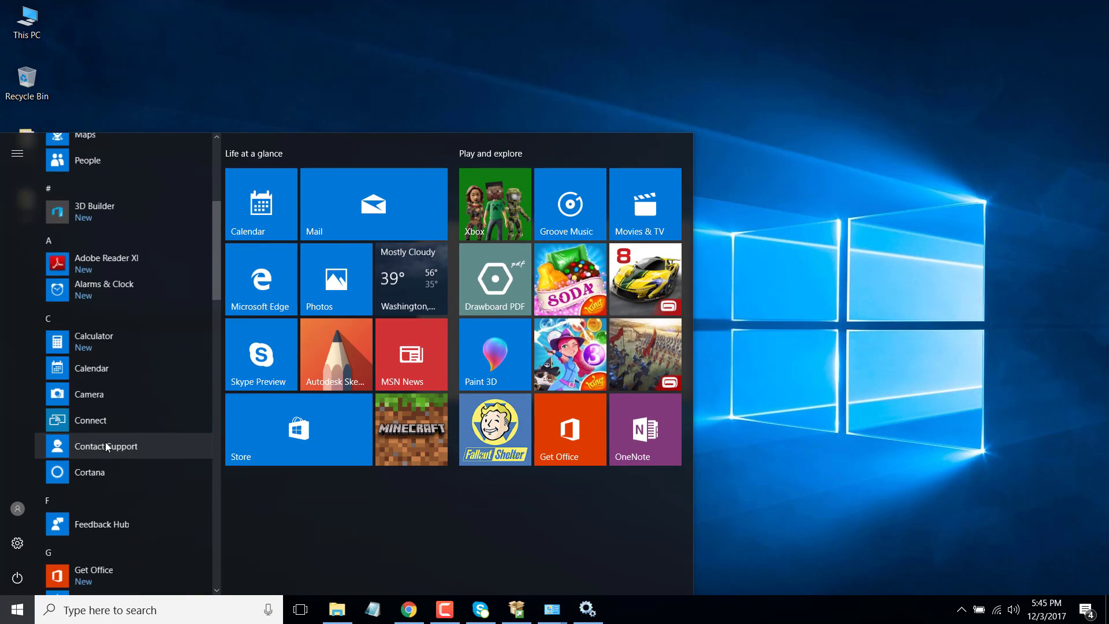
{"action": "scroll", "coordinate": [105, 442], "scroll_direction": "down", "scroll_amount": 10}
{"action": "left_click", "coordinate": [135, 297]}
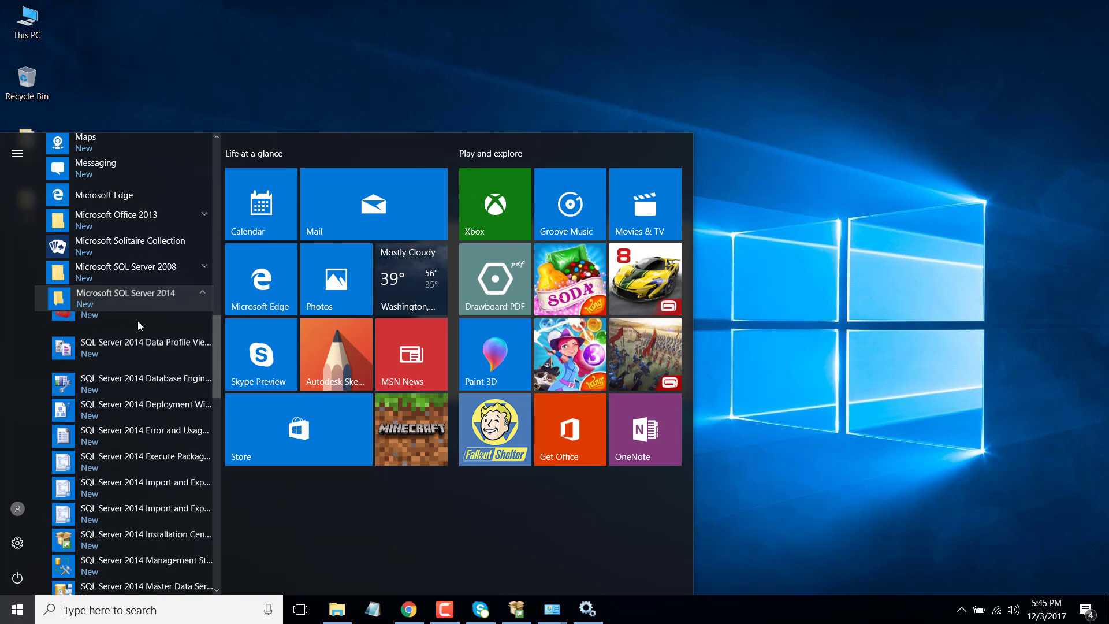
{"action": "scroll", "coordinate": [139, 333], "scroll_direction": "down", "scroll_amount": 4}
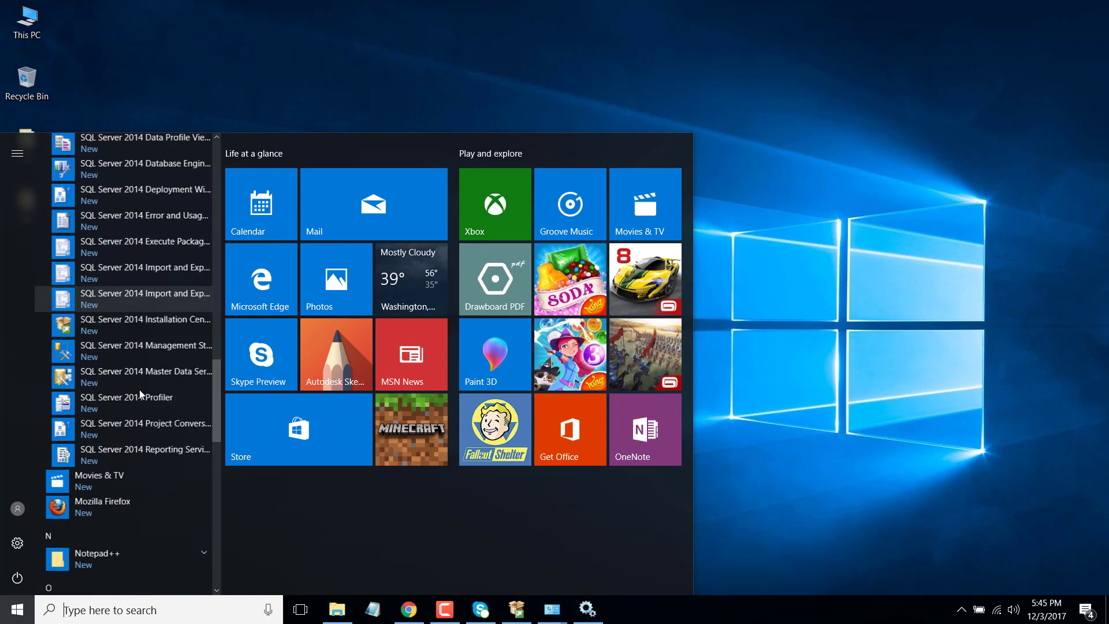
{"action": "scroll", "coordinate": [140, 389], "scroll_direction": "down", "scroll_amount": 2}
{"action": "scroll", "coordinate": [141, 386], "scroll_direction": "up", "scroll_amount": 5}
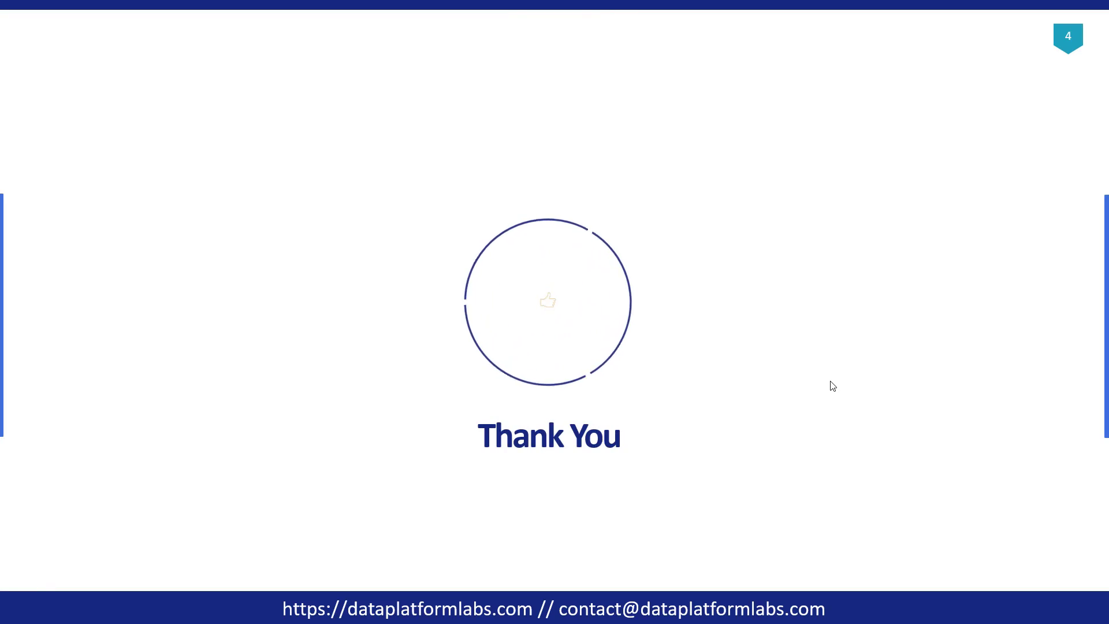